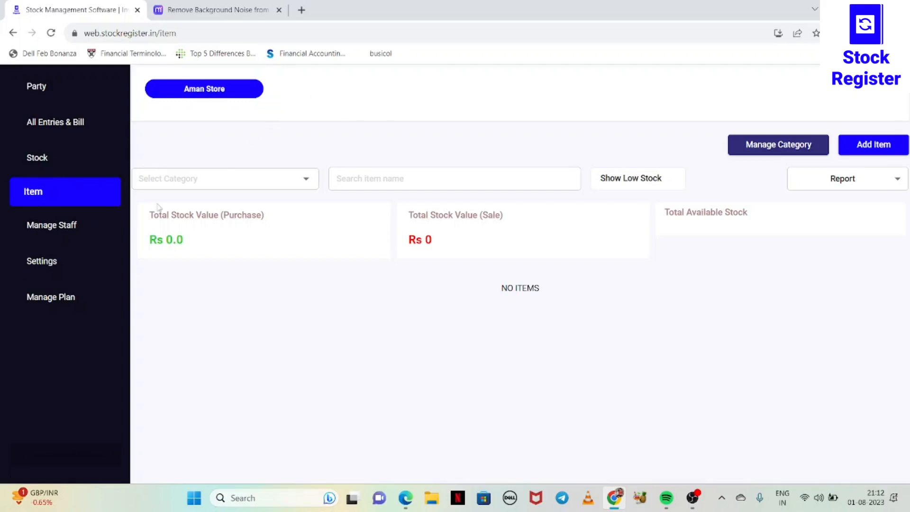
Start adding a new item and select Aman Store as the store that receives the stock.
left_click(74, 269)
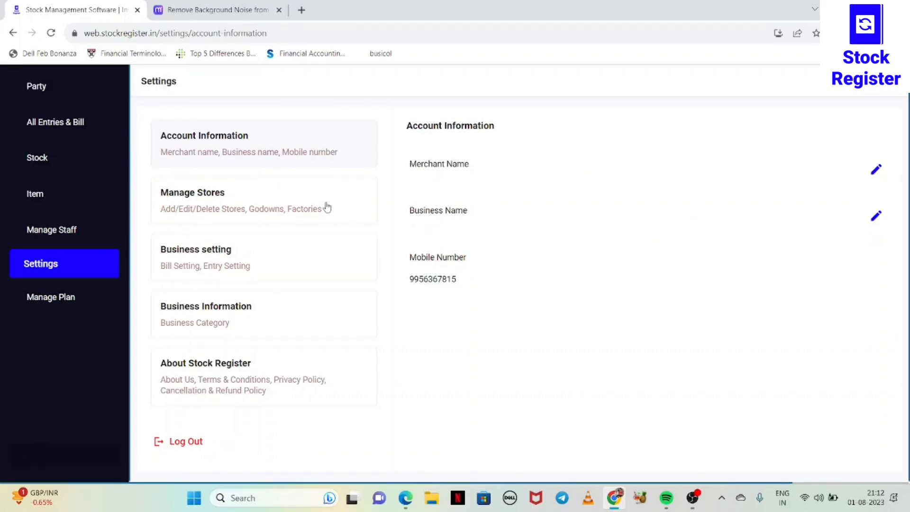
left_click(53, 196)
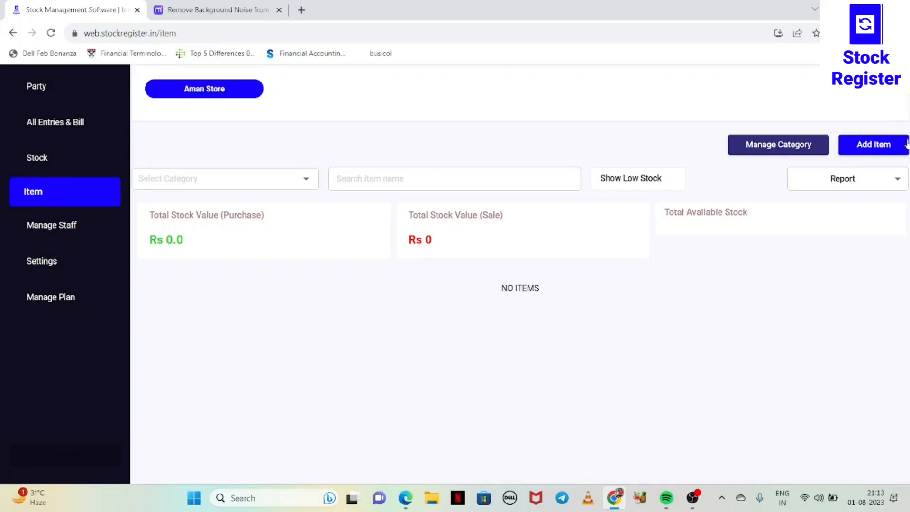
left_click(876, 151)
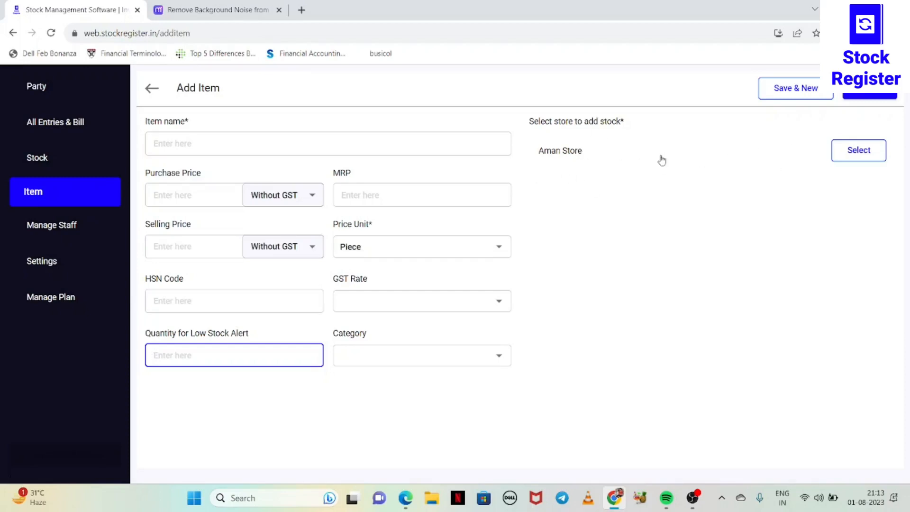
left_click(851, 150)
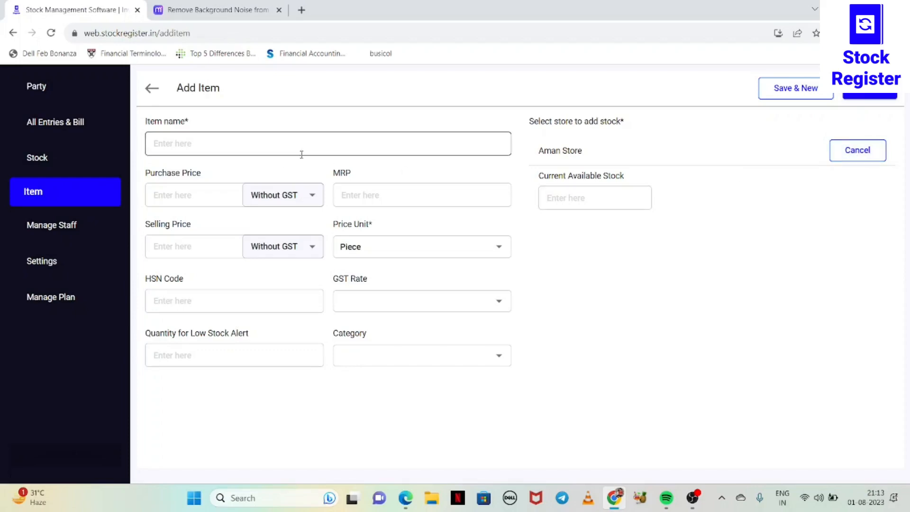
Name the new item iphone.
left_click(280, 145)
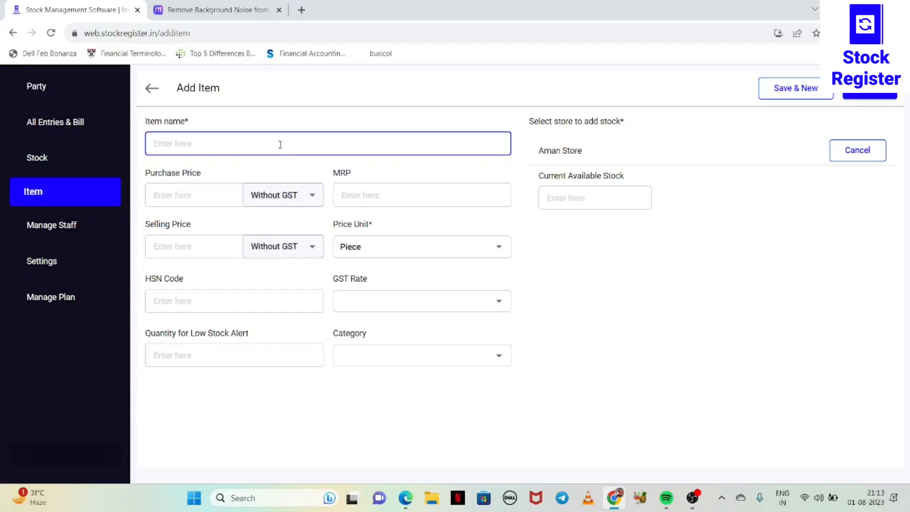
type("Iphone")
left_click(156, 148)
Try the With GST option for the purchase price and return it to Without GST.
left_click(178, 195)
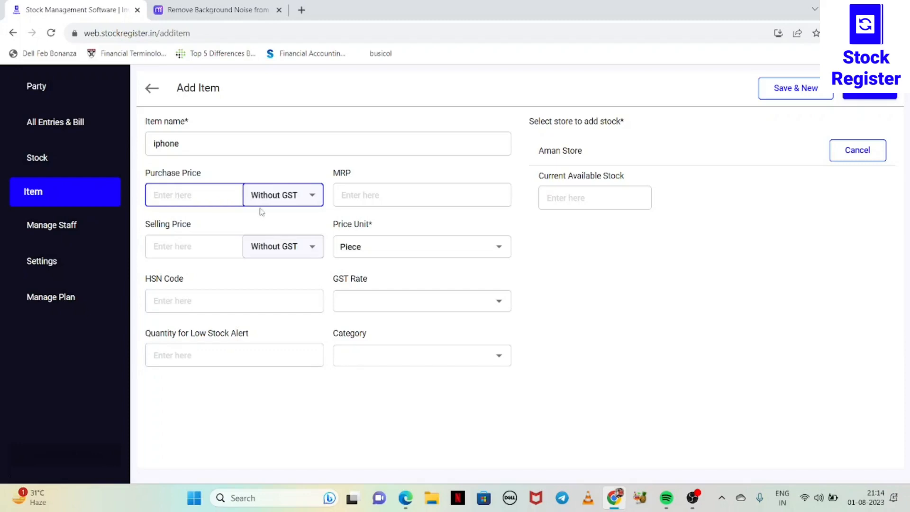
left_click(293, 204)
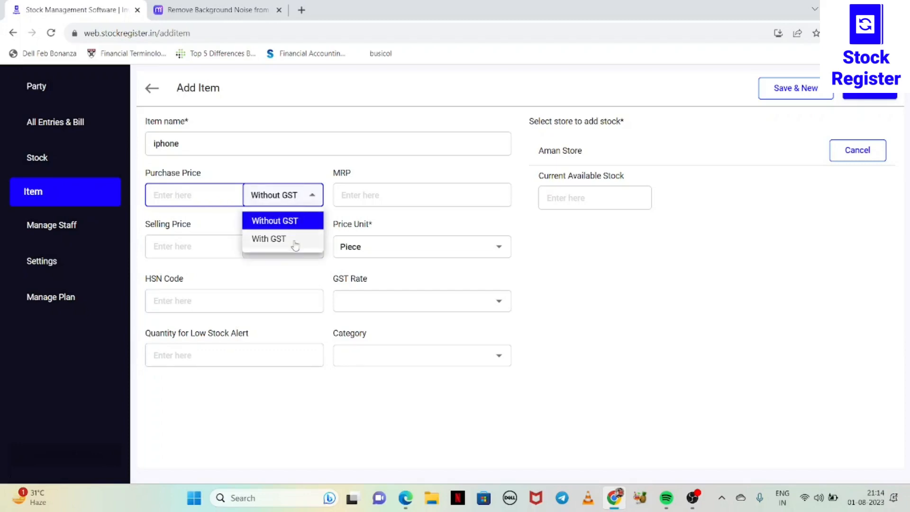
left_click(297, 240)
left_click(288, 197)
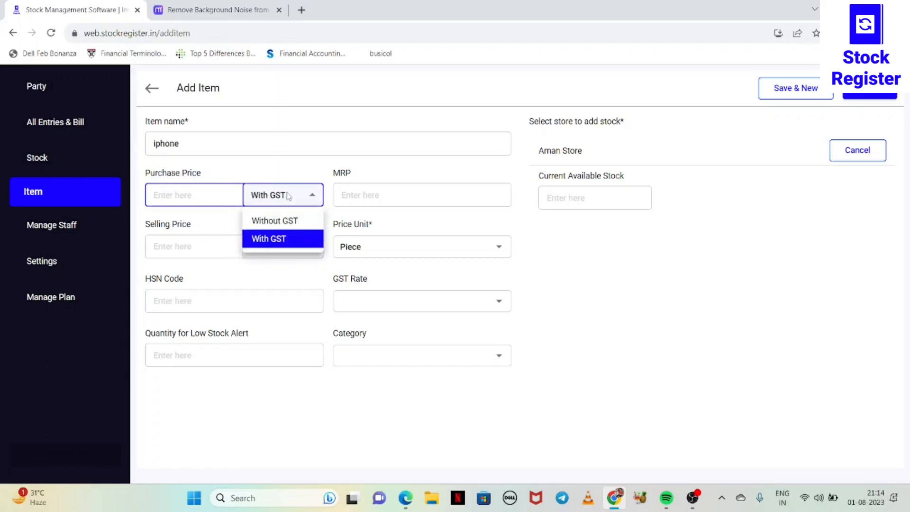
left_click(282, 224)
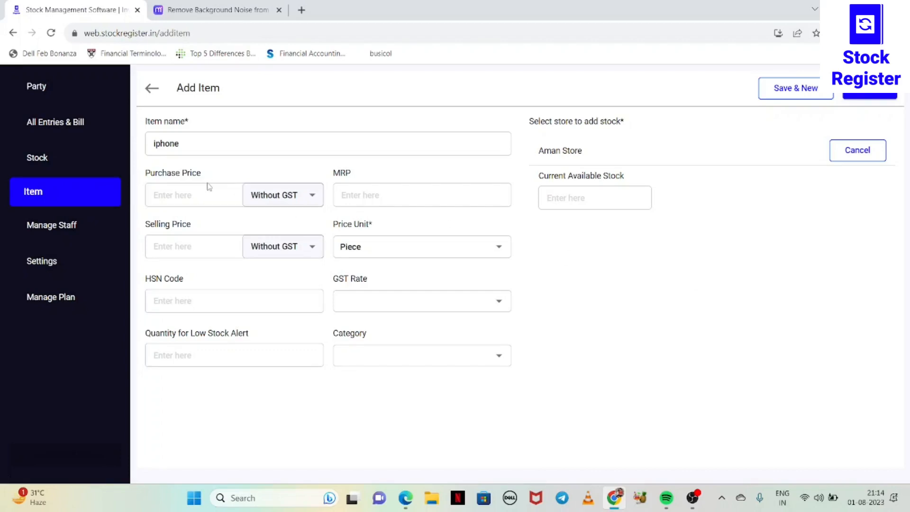
left_click(302, 196)
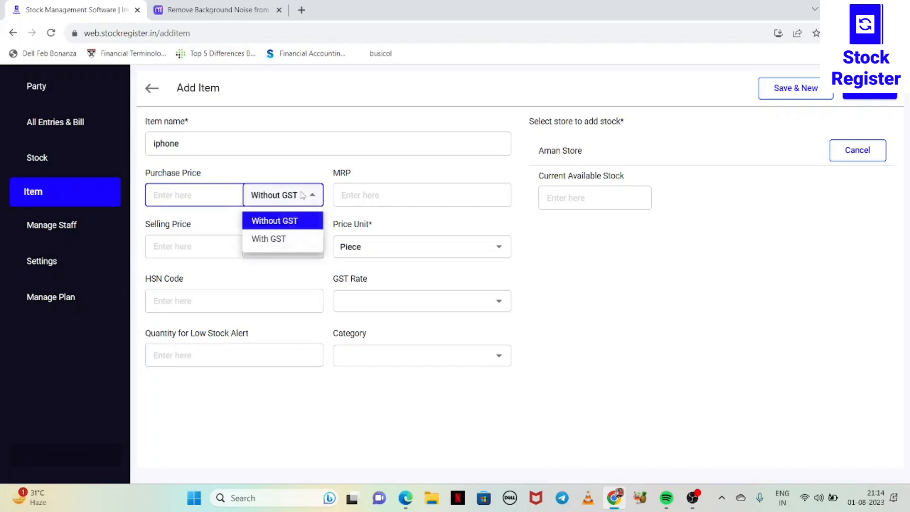
left_click(290, 219)
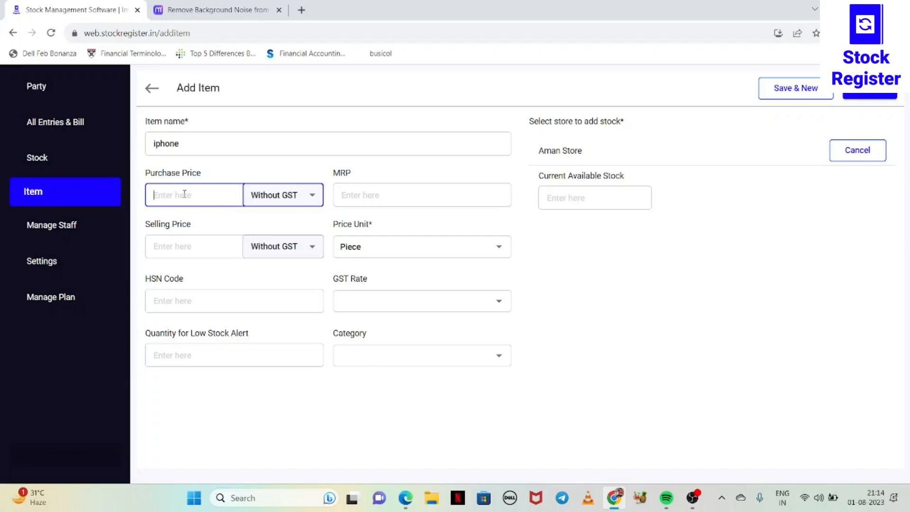
Set the item's purchase price to 40000 and its MRP to 60000.
type("40000")
left_click(363, 197)
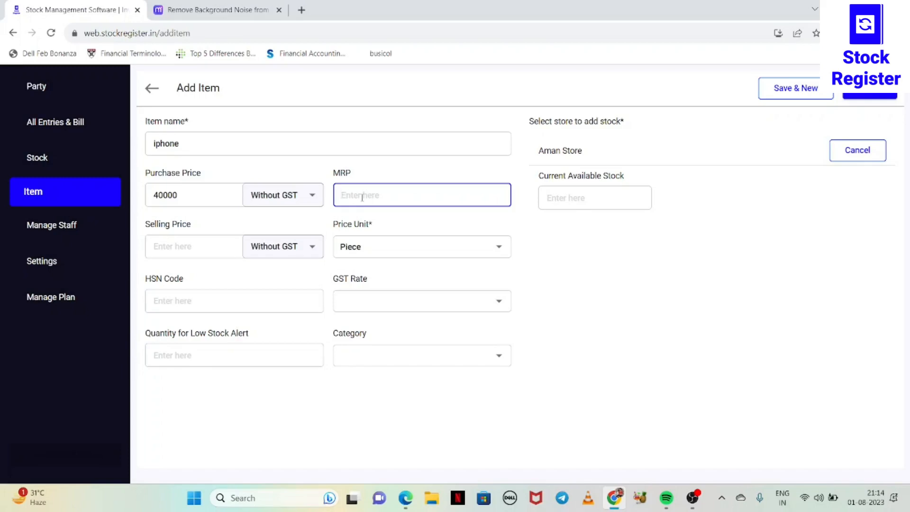
type("60000")
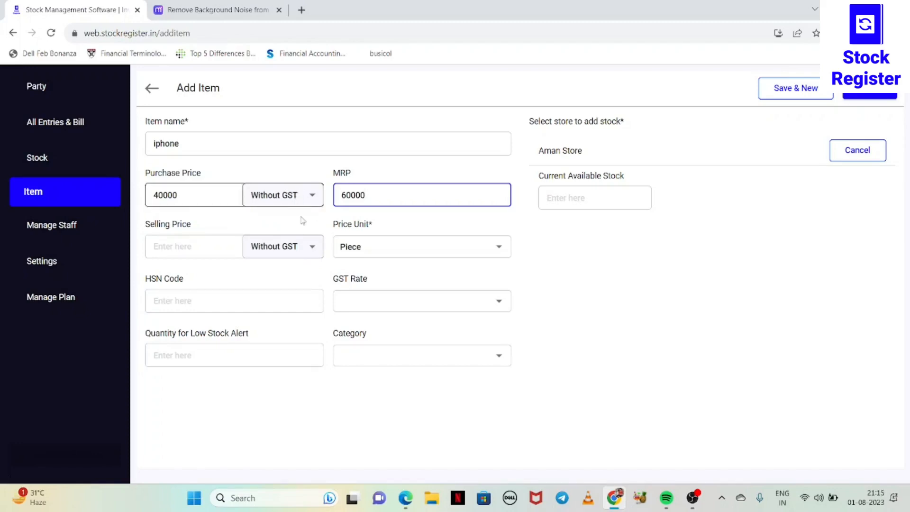
Try the With GST option on the purchase and selling prices and return both to Without GST.
left_click(304, 247)
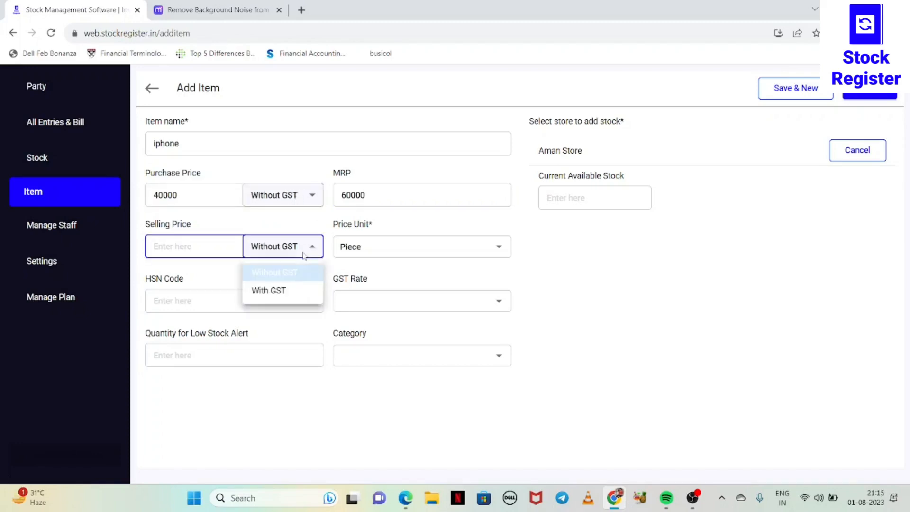
left_click(287, 276)
left_click(714, 282)
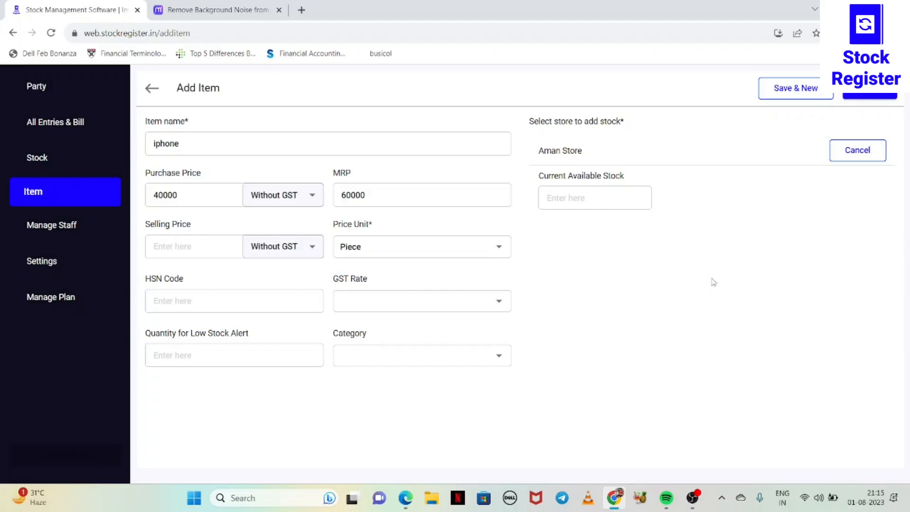
left_click(210, 243)
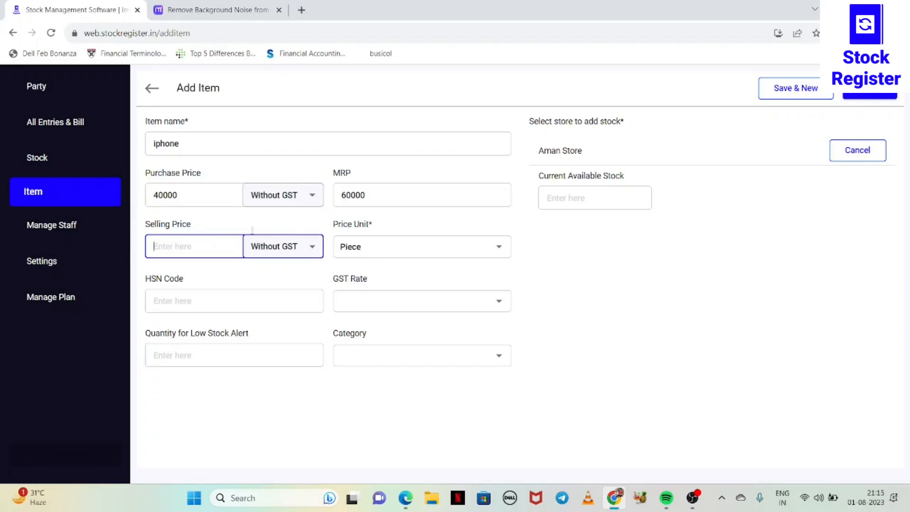
left_click(310, 198)
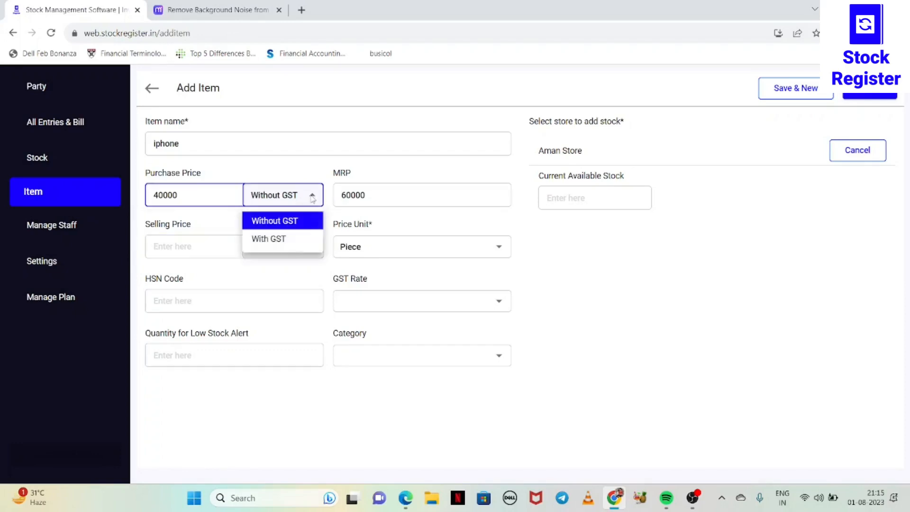
left_click(288, 238)
left_click(289, 246)
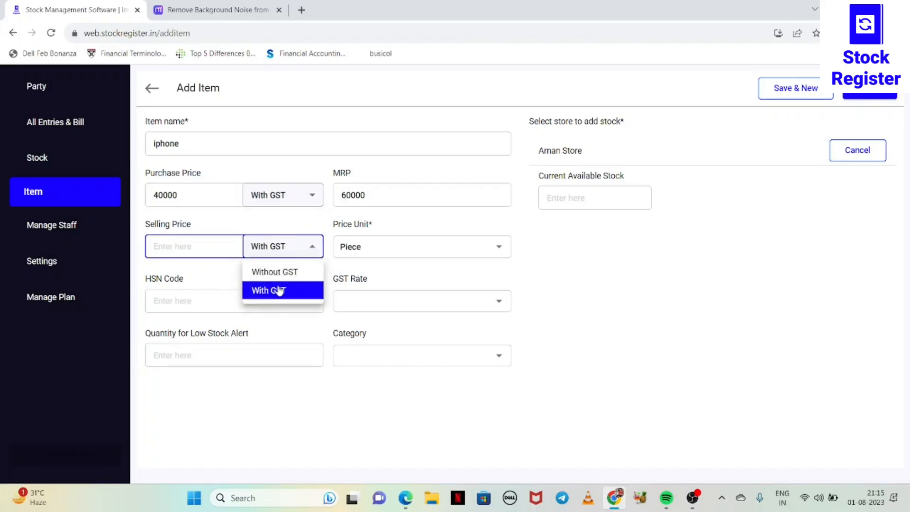
left_click(276, 290)
left_click(300, 202)
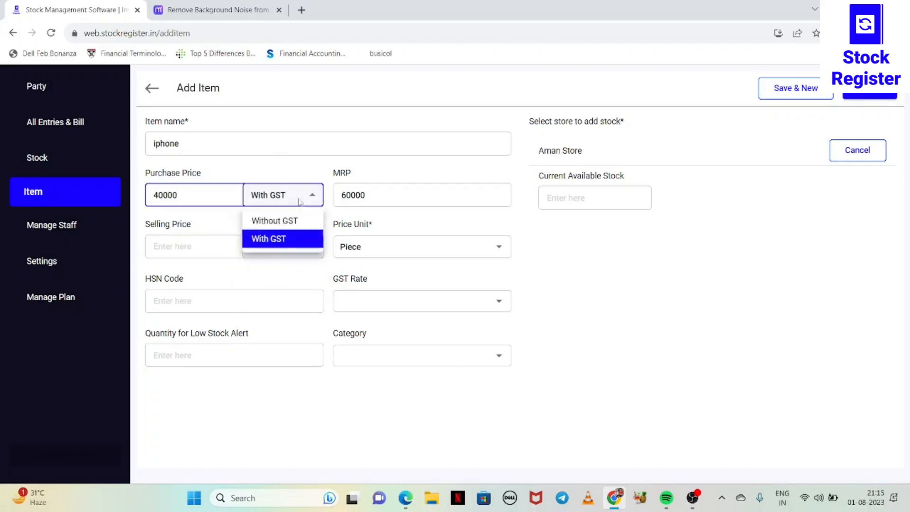
left_click(295, 219)
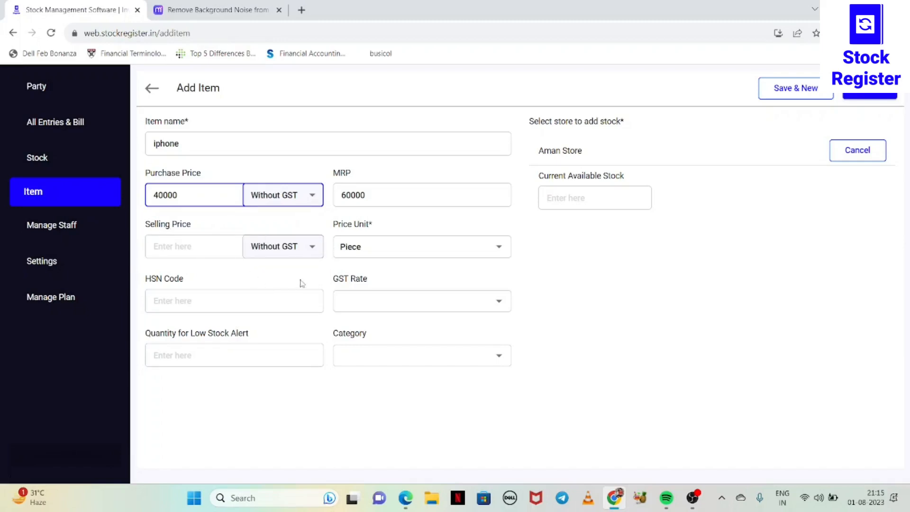
Set the item's selling price to 55000.
left_click(189, 247)
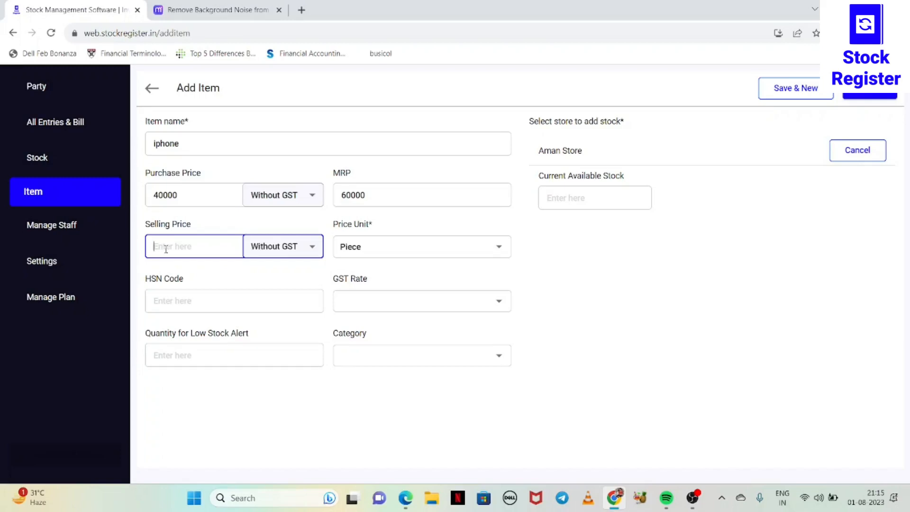
type("556000")
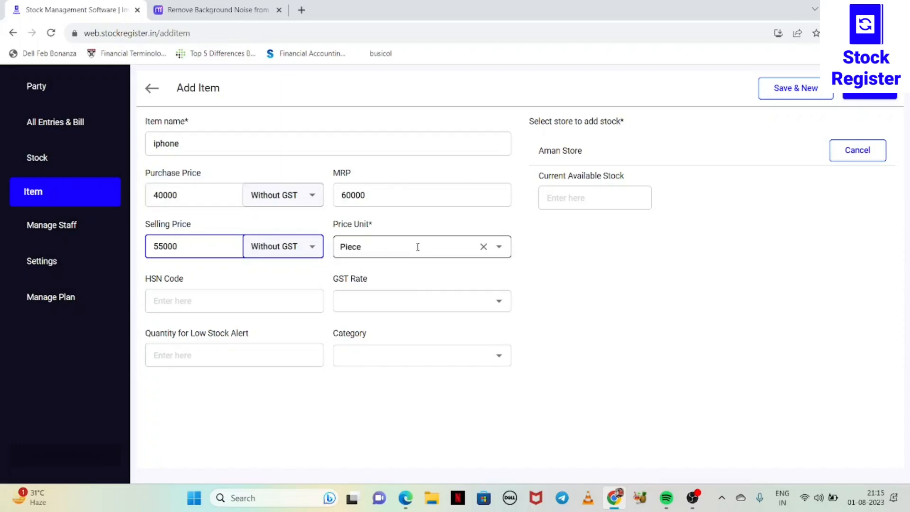
Look through the available price units and set the item's price unit to Box.
left_click(497, 249)
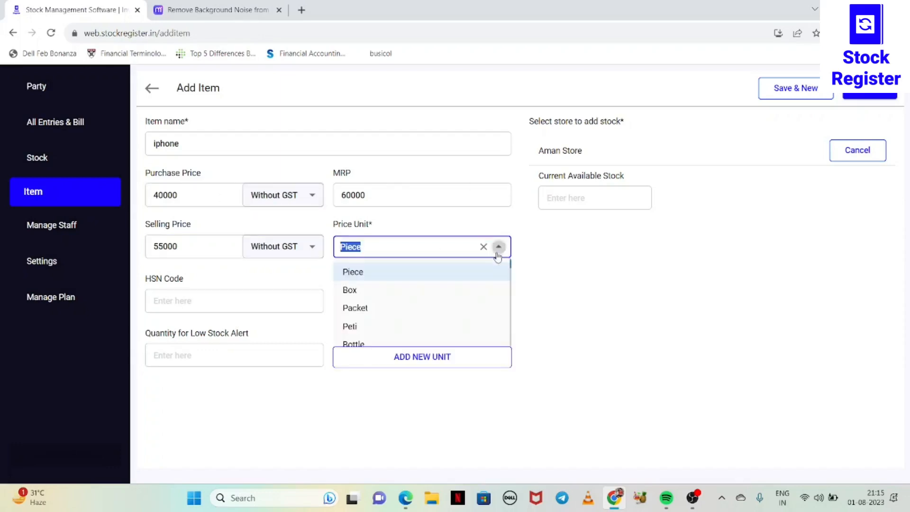
left_click(431, 251)
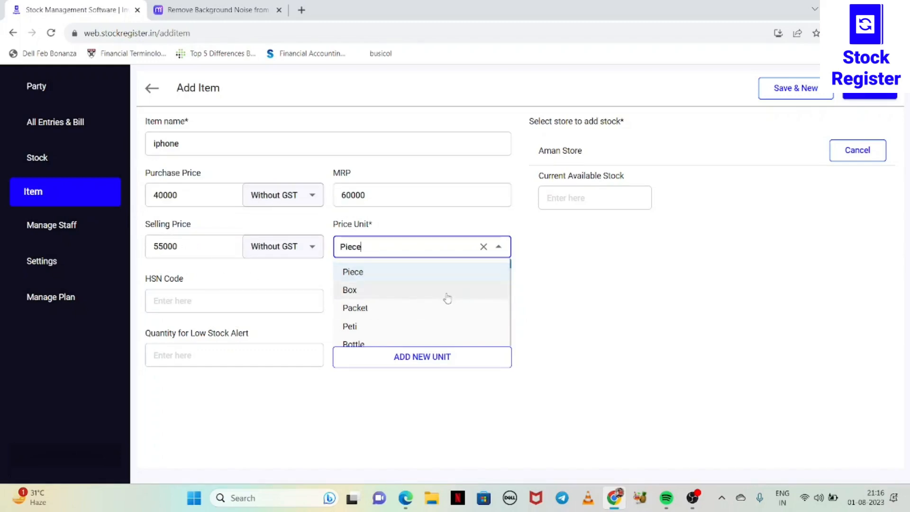
key("Down")
key("Down")
key("Down")
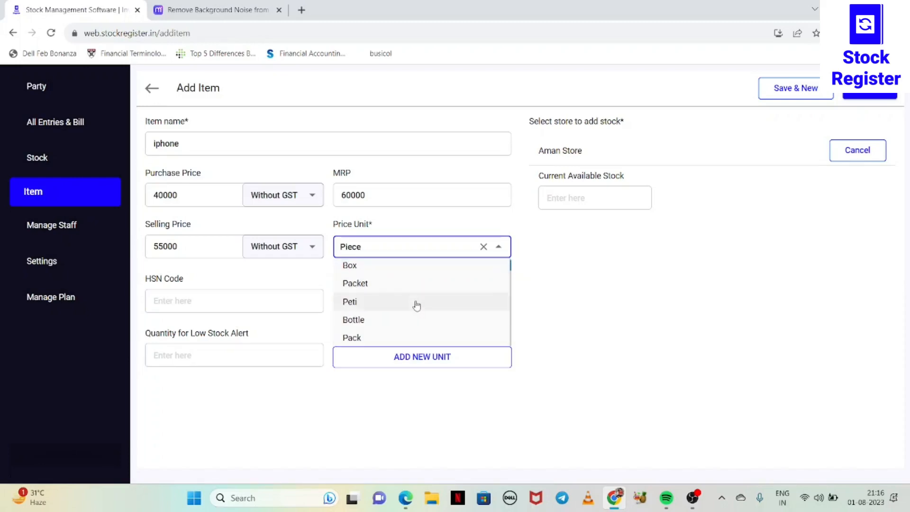
key("Down")
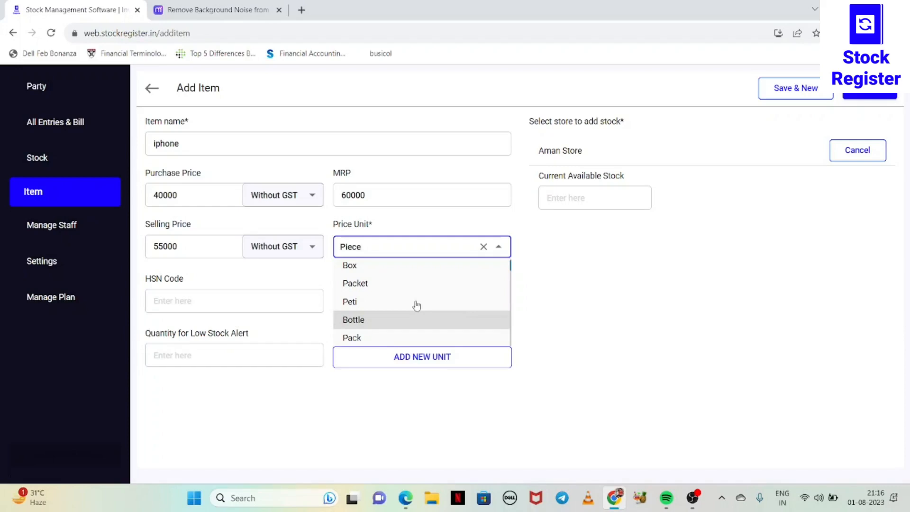
scroll(416, 306, "down", 1)
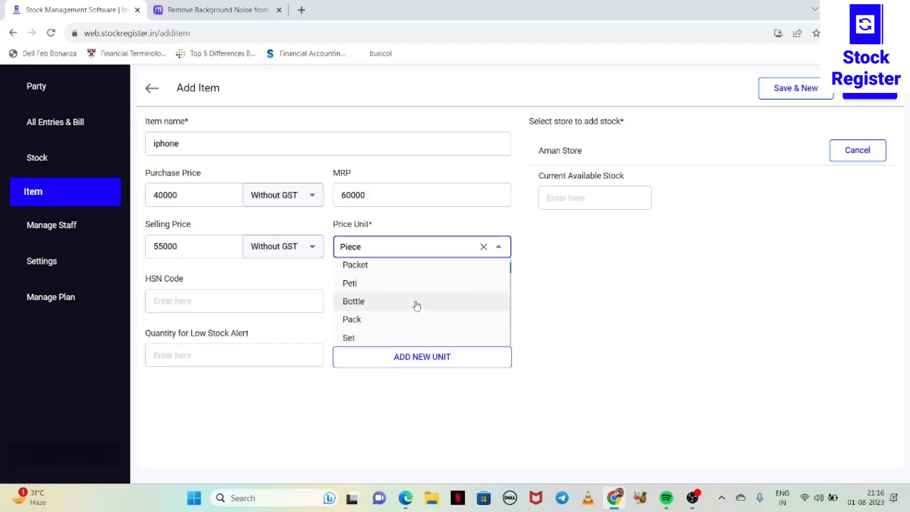
key("Down")
key("Down")
scroll(417, 306, "down", 1)
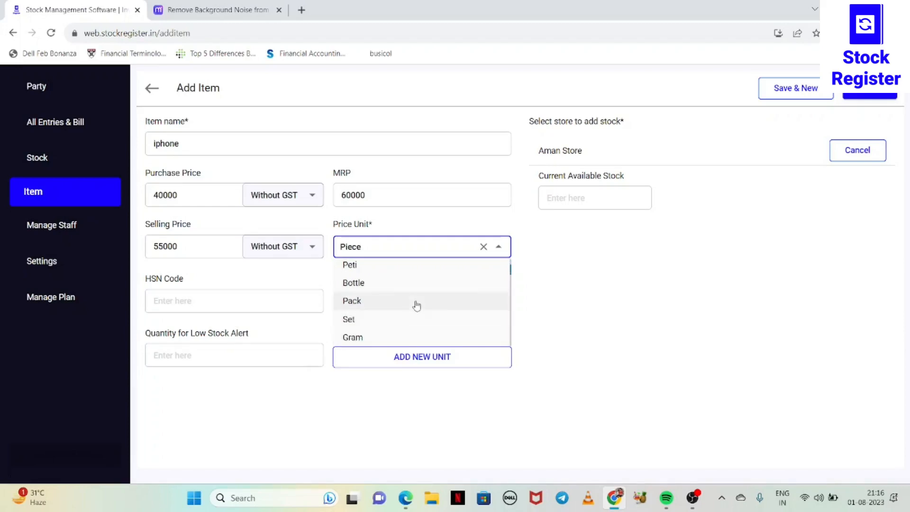
key("Down")
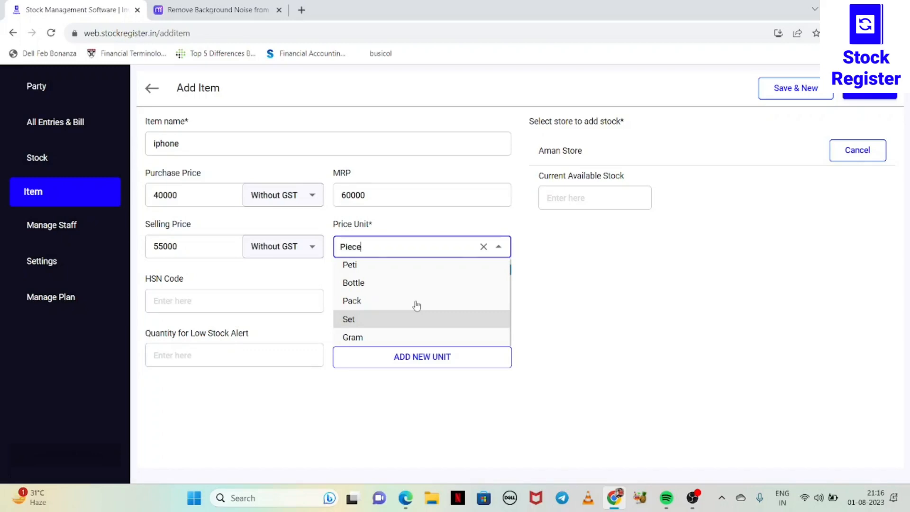
key("Down")
scroll(417, 306, "down", 1)
key("Down")
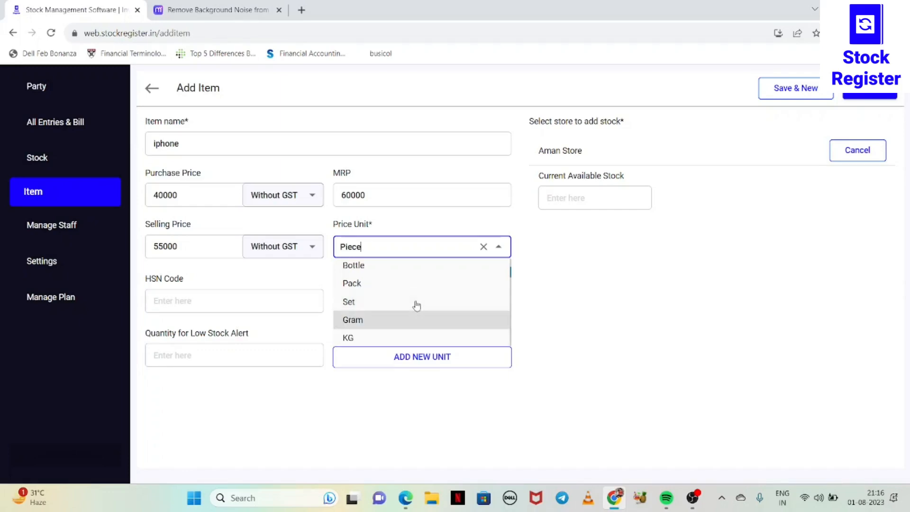
scroll(417, 306, "down", 1)
key("Down")
key("Down")
key("Up")
scroll(417, 306, "up", 3)
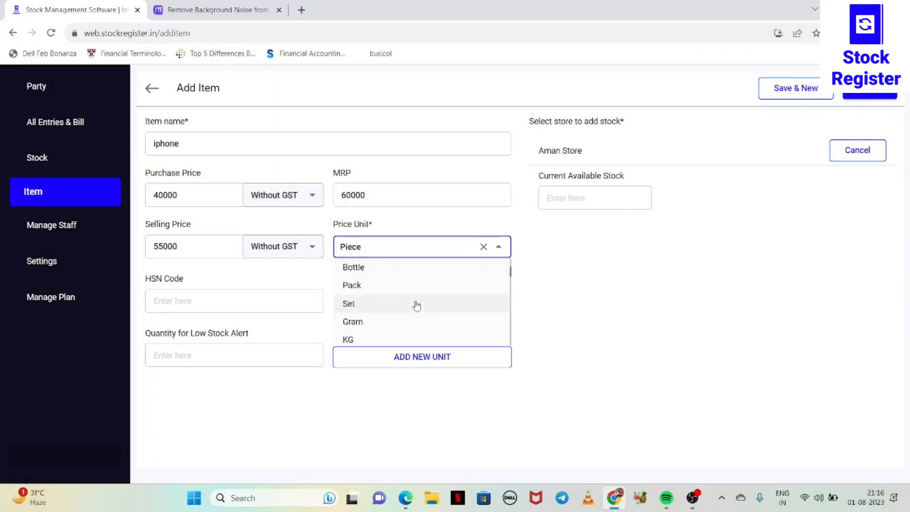
key("Down")
key("Up")
key("Up")
key("Up")
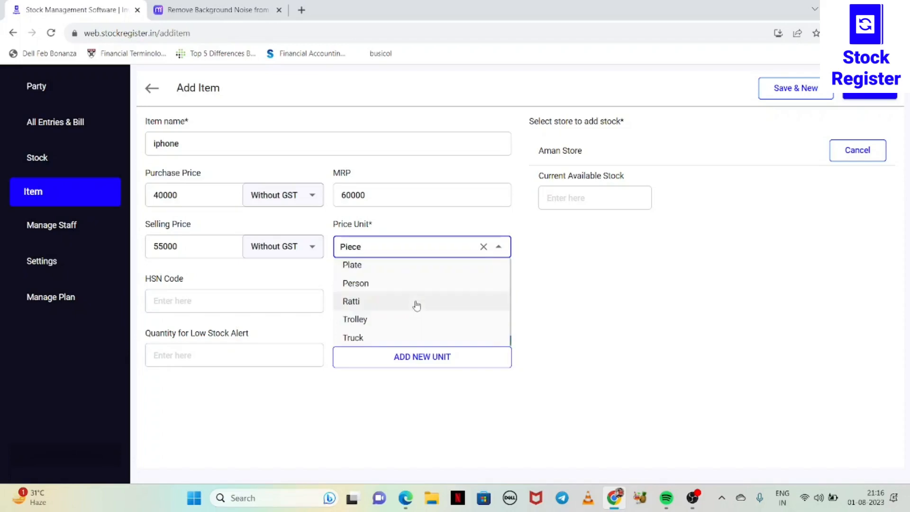
key("Down")
key("Down")
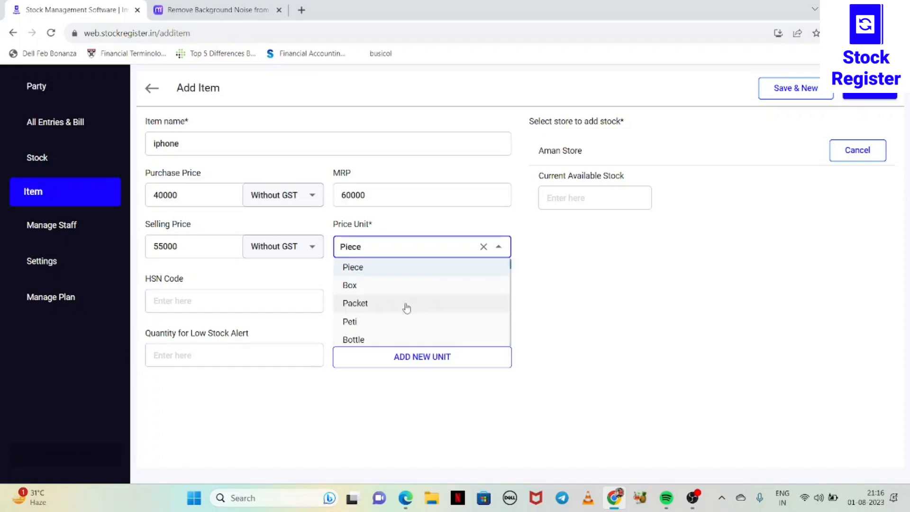
left_click(368, 286)
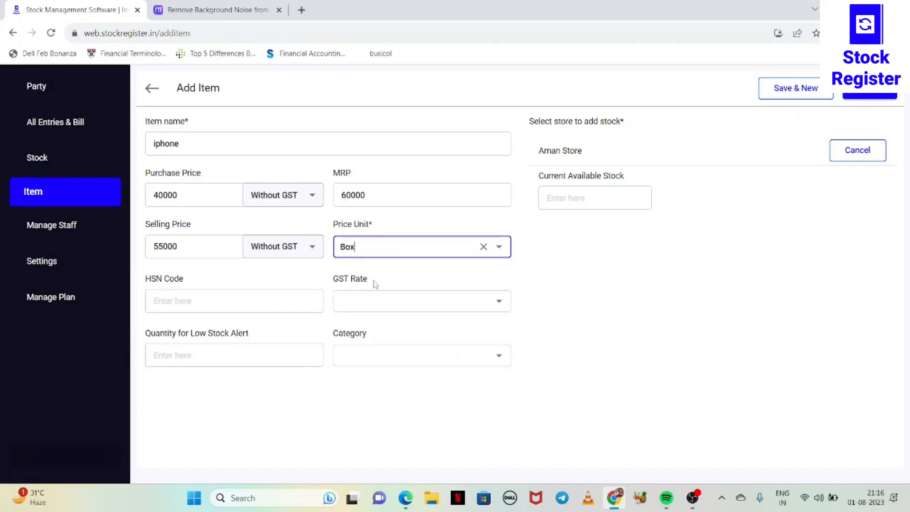
left_click(420, 267)
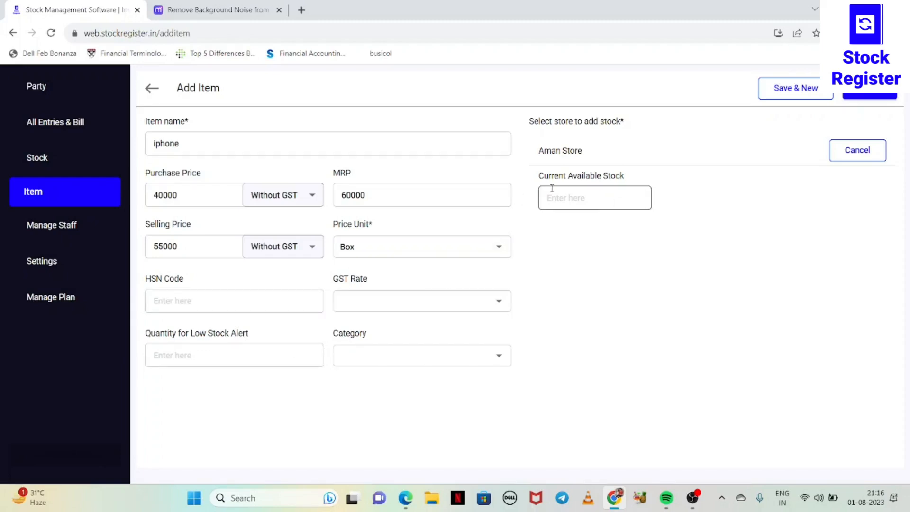
Set the store's current available stock to 50 and change the item name to iphone 14.
left_click(579, 201)
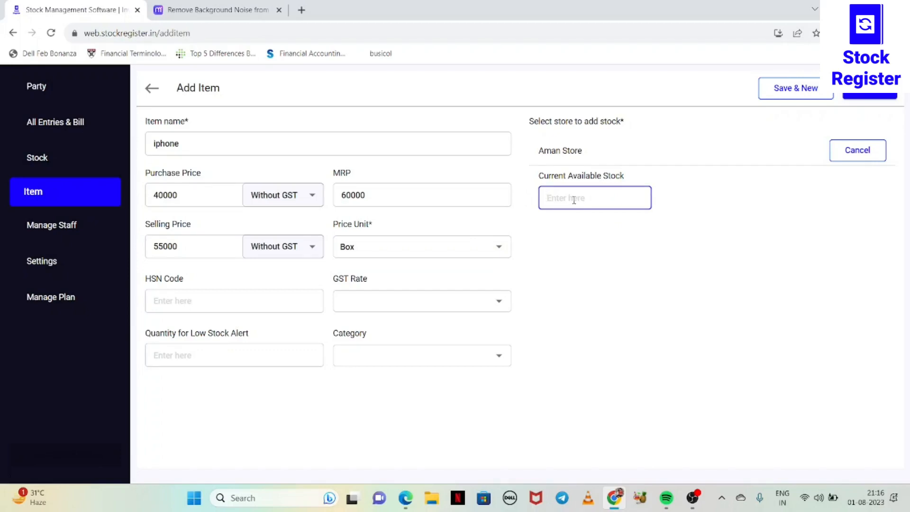
type("50")
left_click(194, 143)
type("14")
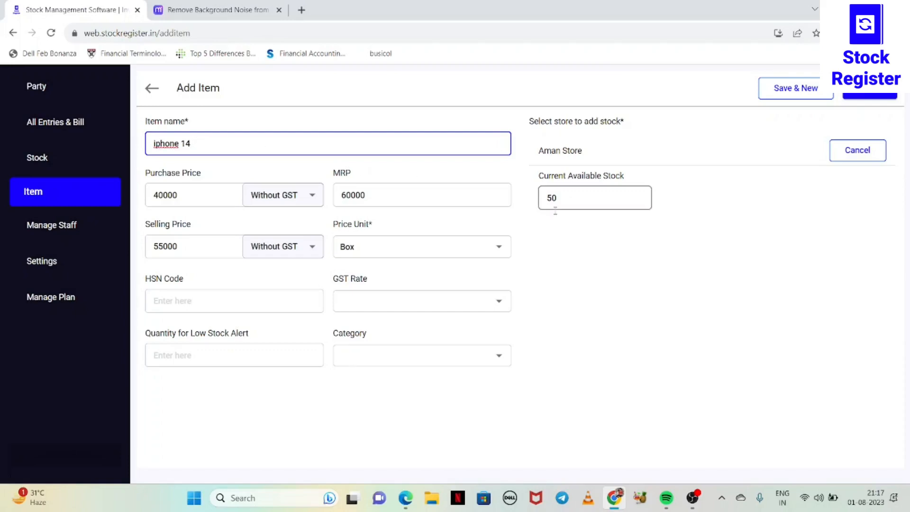
left_click_drag(563, 237, 403, 243)
left_click(573, 285)
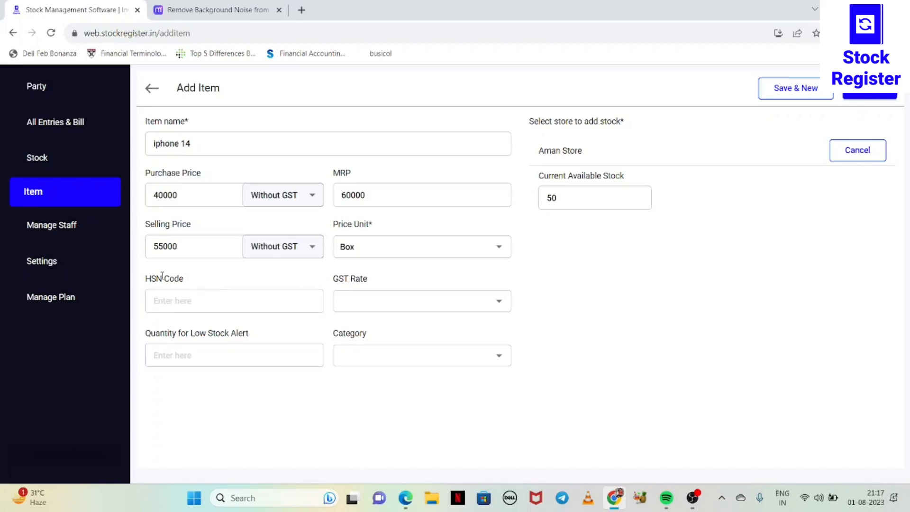
Check the HSN code field and available GST rates, and set the quantity for low stock alert to 10.
left_click_drag(146, 278, 208, 283)
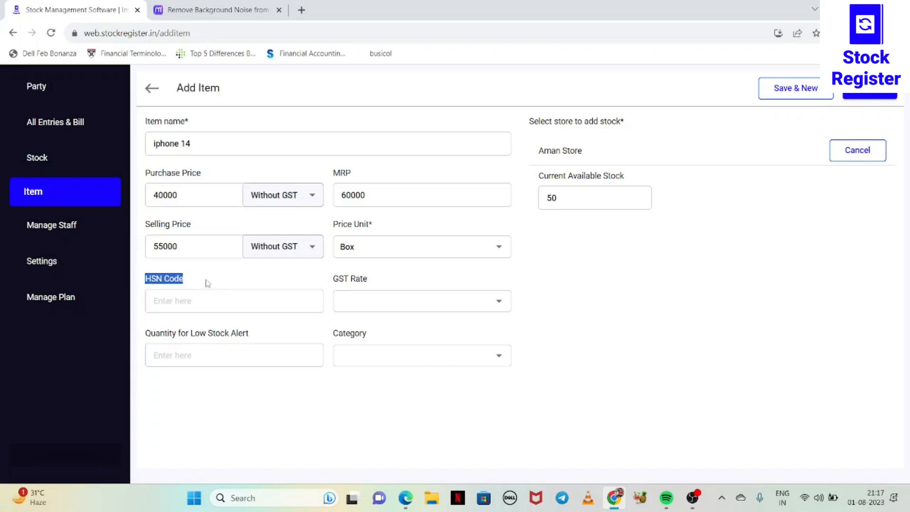
left_click(294, 270)
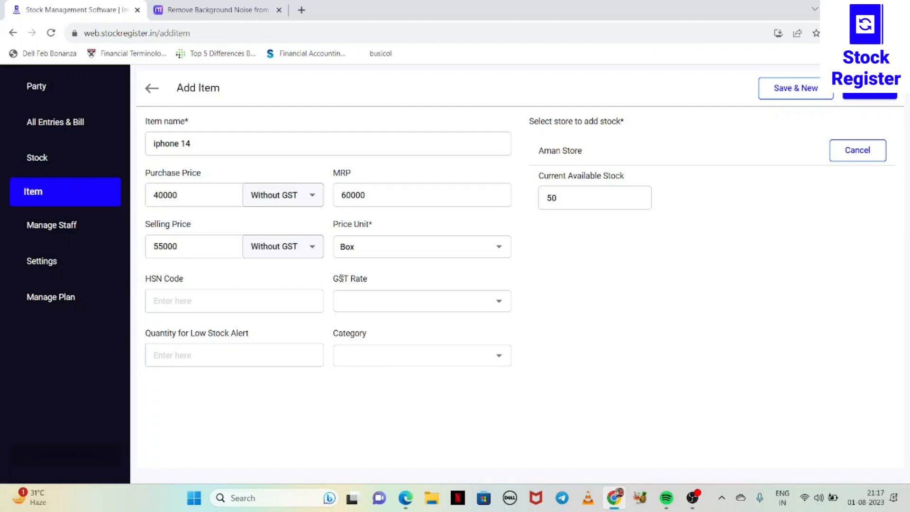
left_click(499, 303)
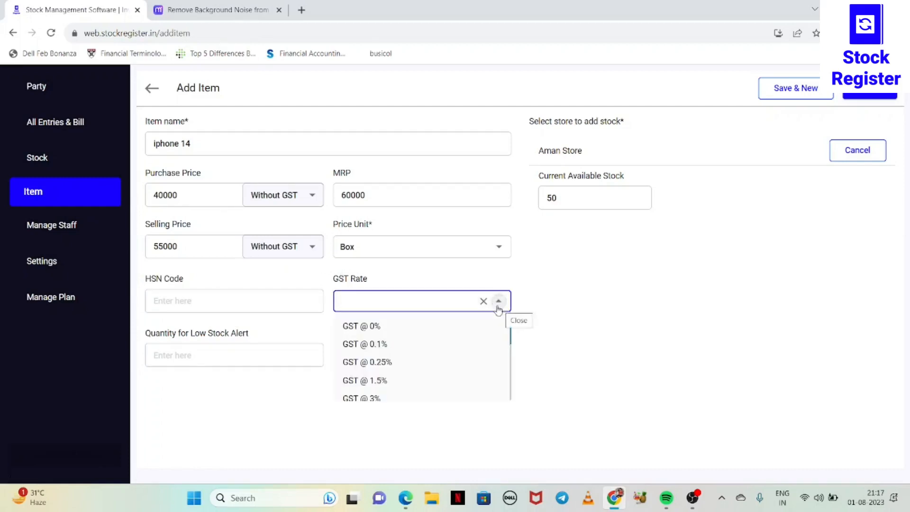
left_click(664, 332)
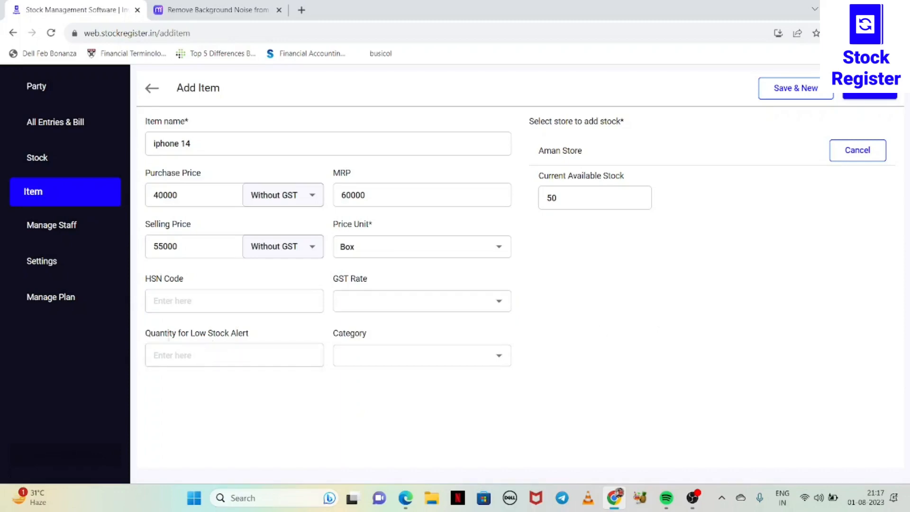
left_click(163, 356)
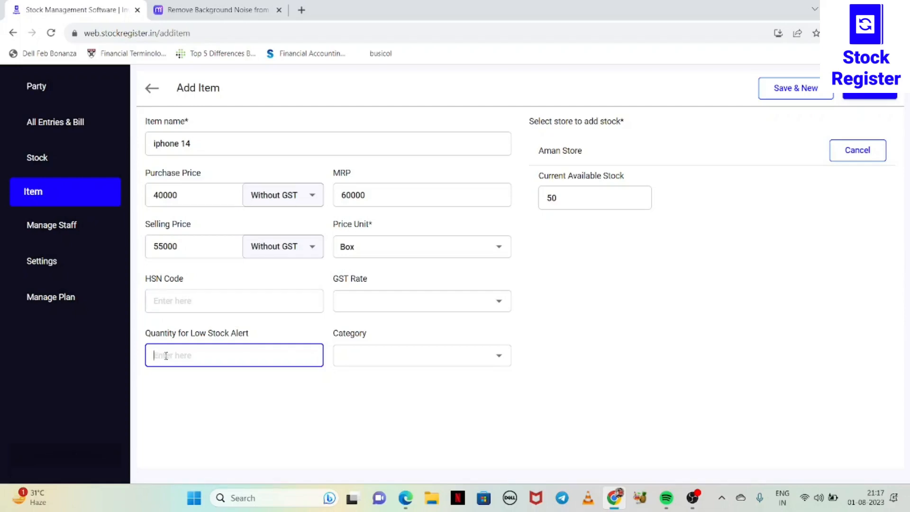
type("10")
left_click(213, 418)
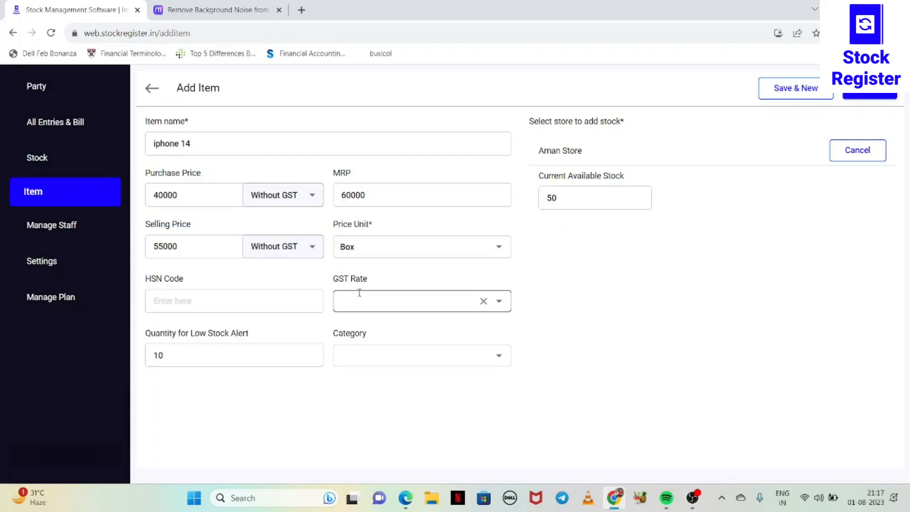
double_click(169, 357)
Assign the Mobile category to the iphone 14 item and save the item.
left_click(423, 360)
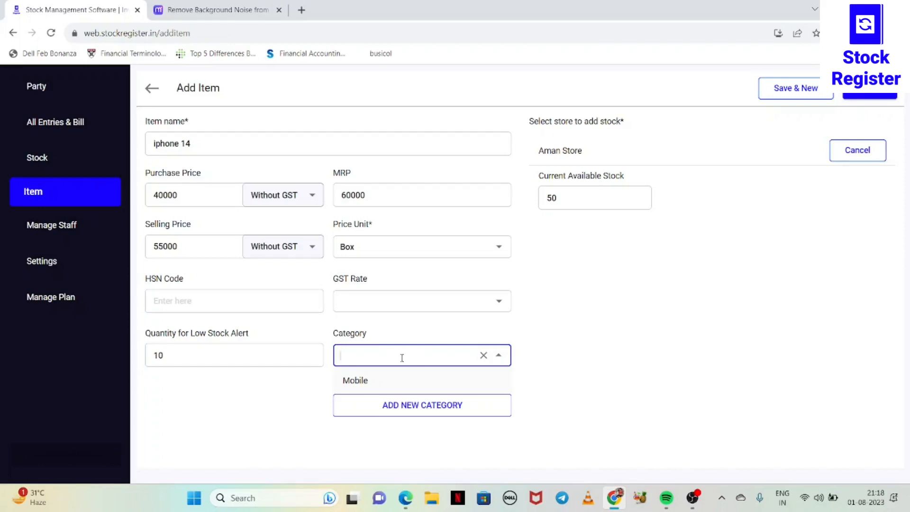
type("Mobile")
left_click(566, 362)
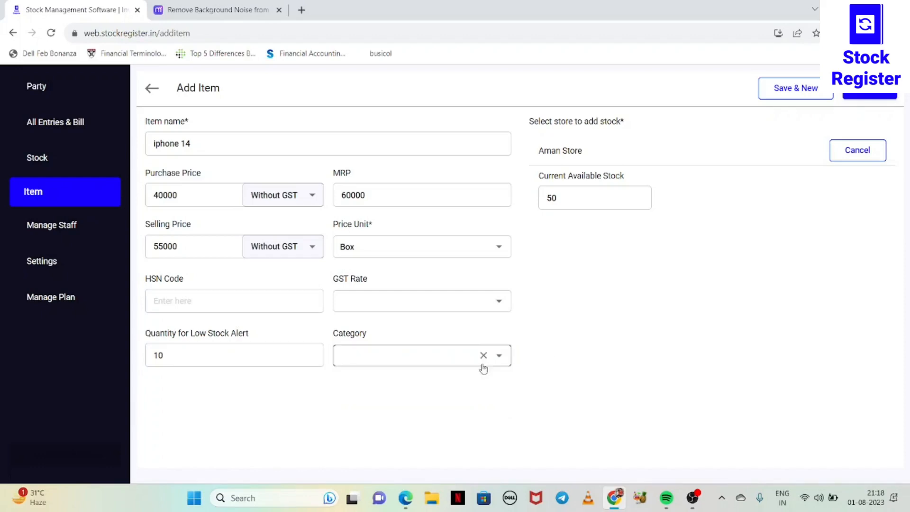
left_click(441, 360)
left_click(431, 382)
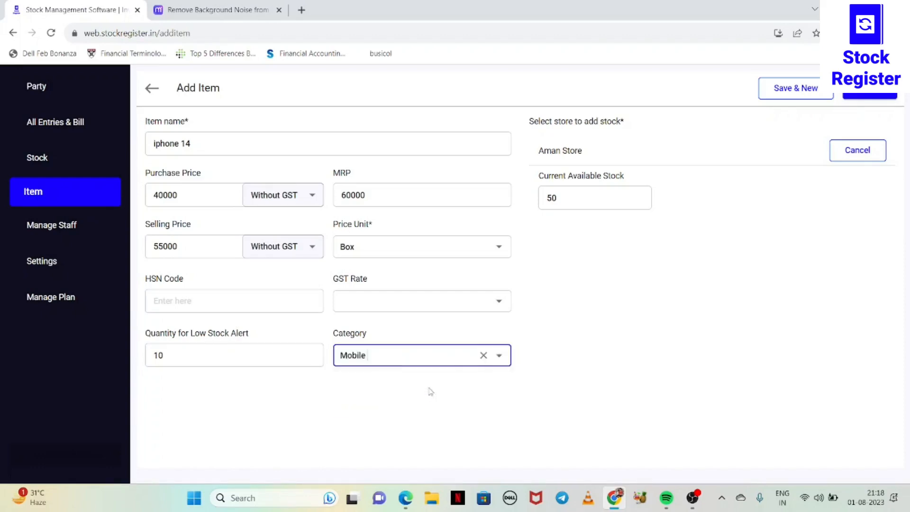
left_click(500, 357)
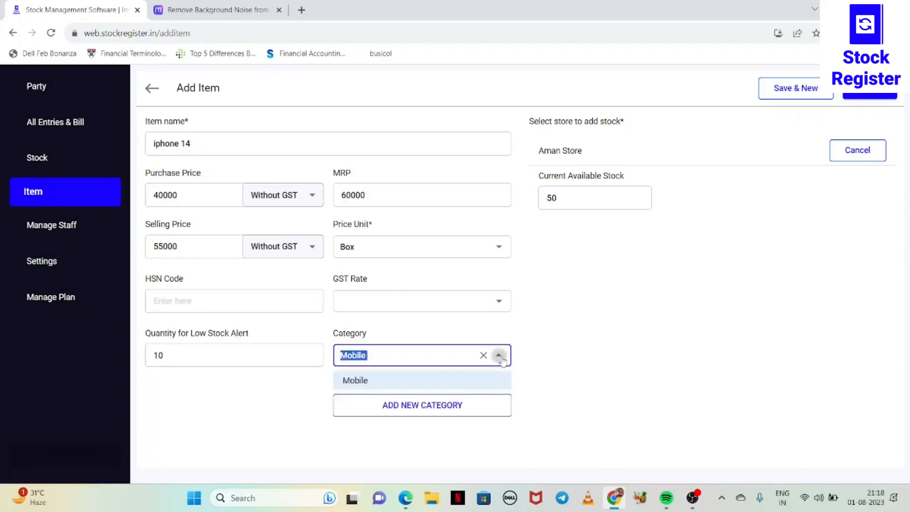
left_click(609, 370)
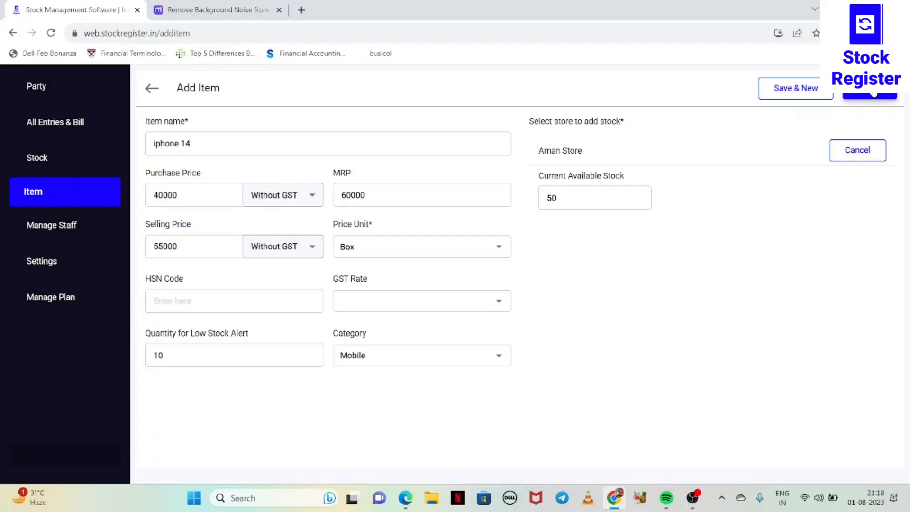
left_click(875, 93)
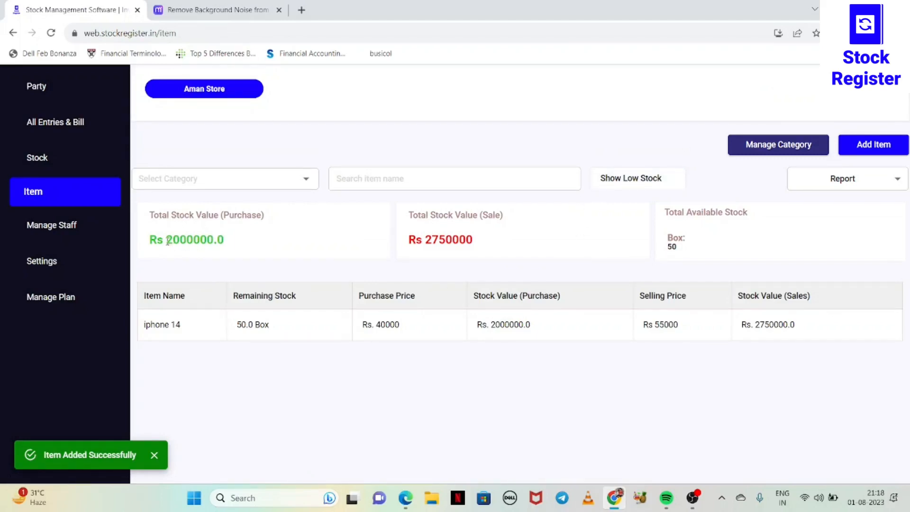
Check the total stock purchase value and view the item details of iphone 14.
left_click_drag(167, 240, 235, 242)
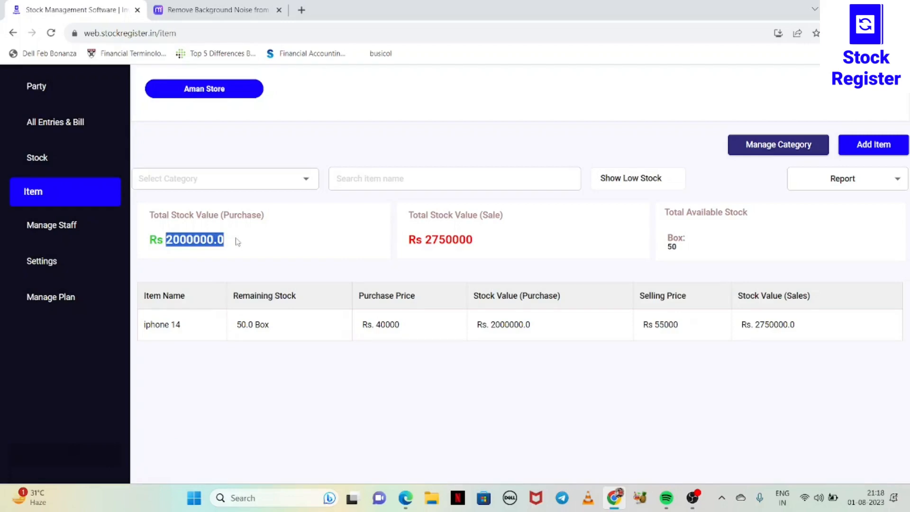
left_click(229, 241)
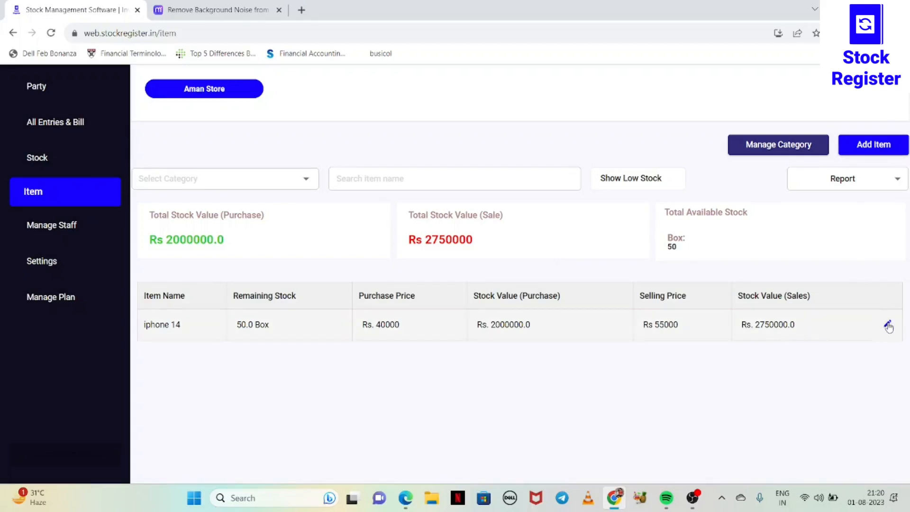
left_click(885, 323)
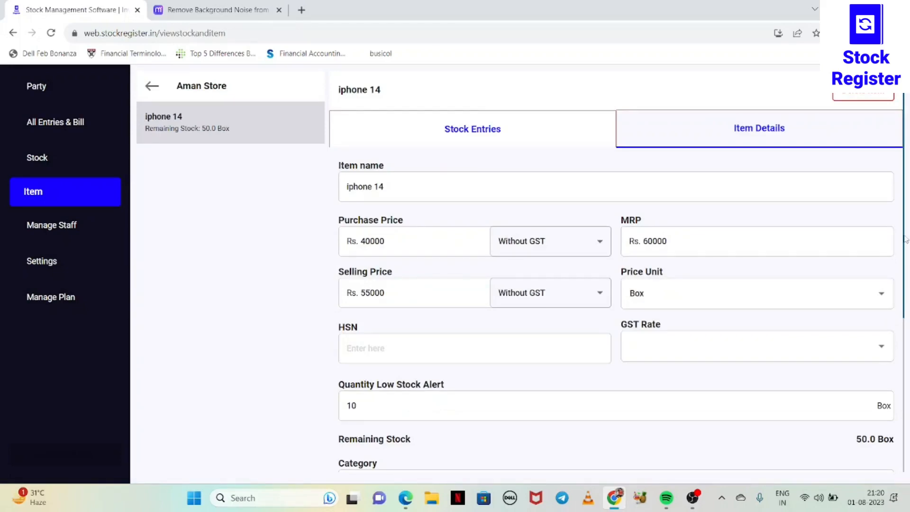
left_click_drag(906, 239, 909, 217)
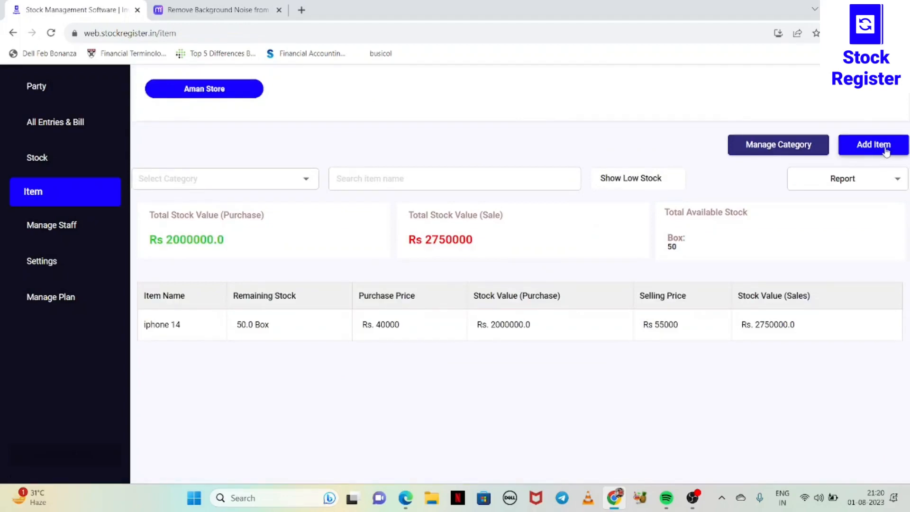
Start another new item and name it Hp laptop.
left_click(886, 149)
left_click(229, 143)
type("Hp lap")
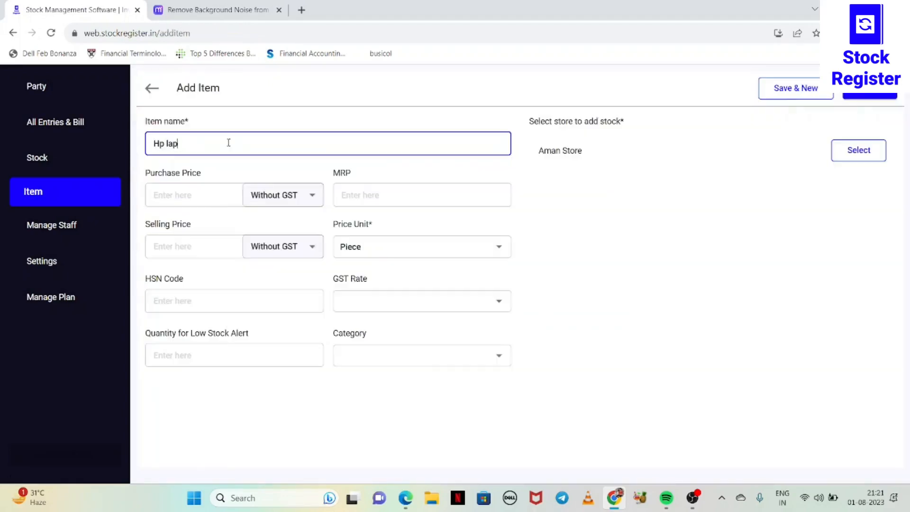
type("top")
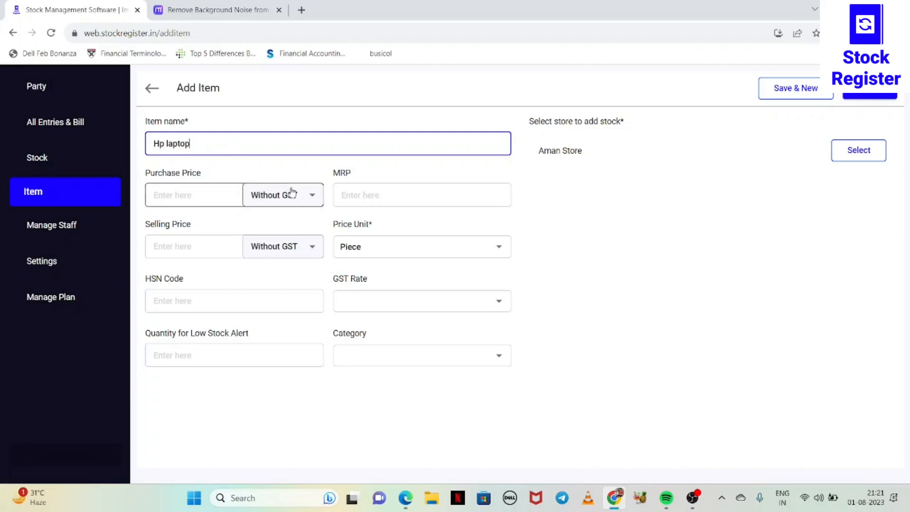
Set the laptop's purchase price to 50000, its MRP to 80000 and its selling price to 70000.
left_click(227, 194)
type("50000")
left_click(417, 189)
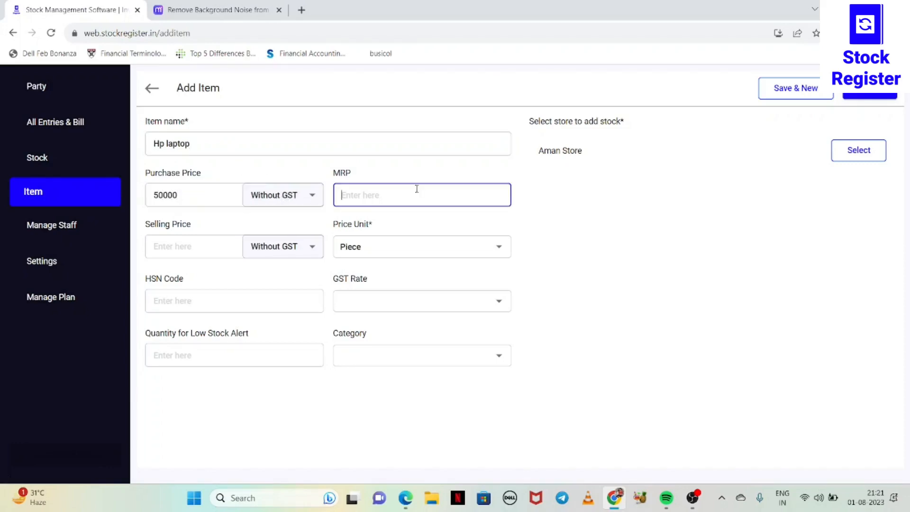
type("80000")
left_click(193, 247)
type("70000")
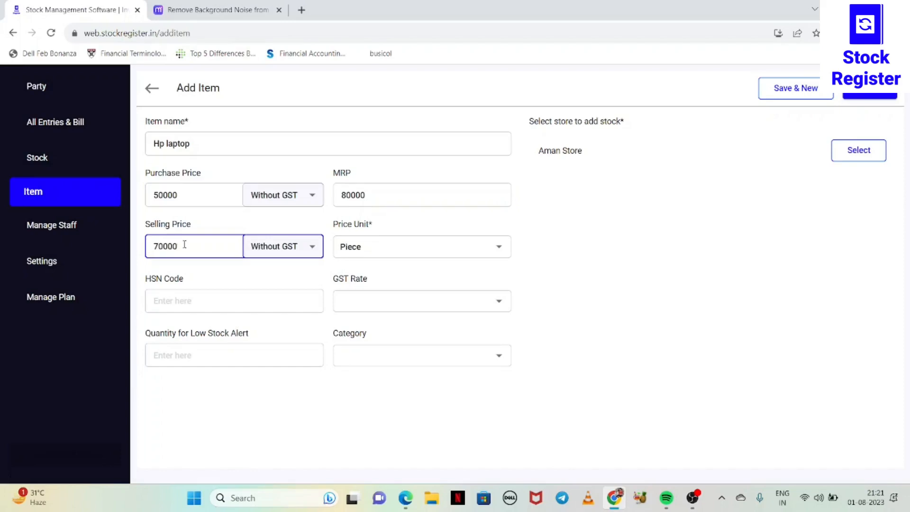
Set the laptop's price unit to Box and check the GST options, keeping the purchase price Without GST.
left_click(413, 245)
left_click(384, 289)
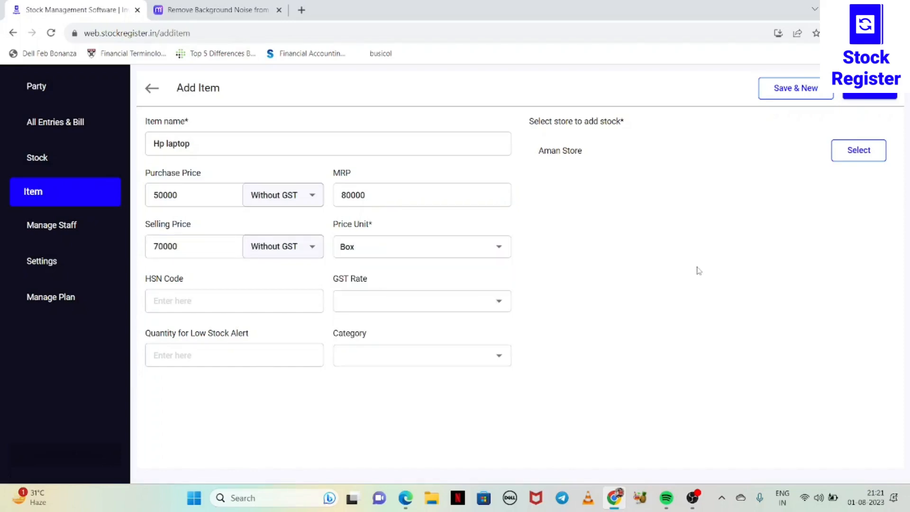
left_click(305, 201)
left_click(219, 166)
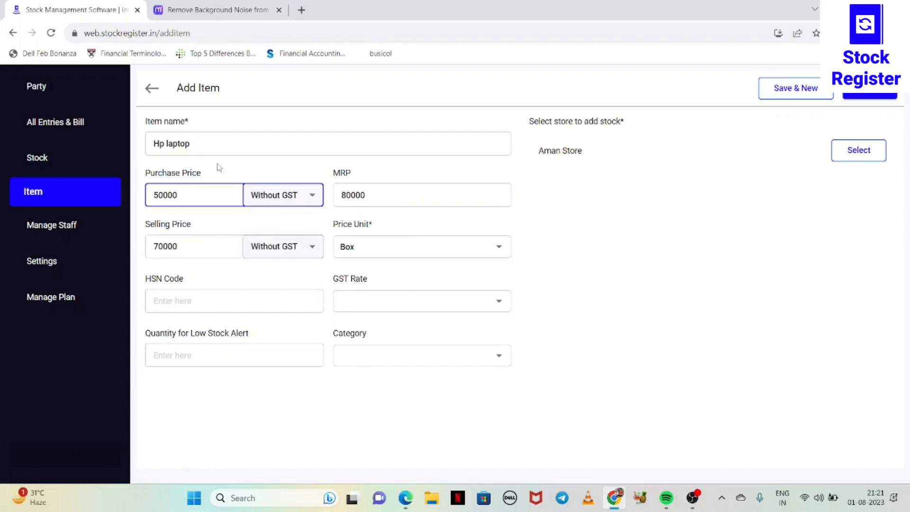
left_click(387, 305)
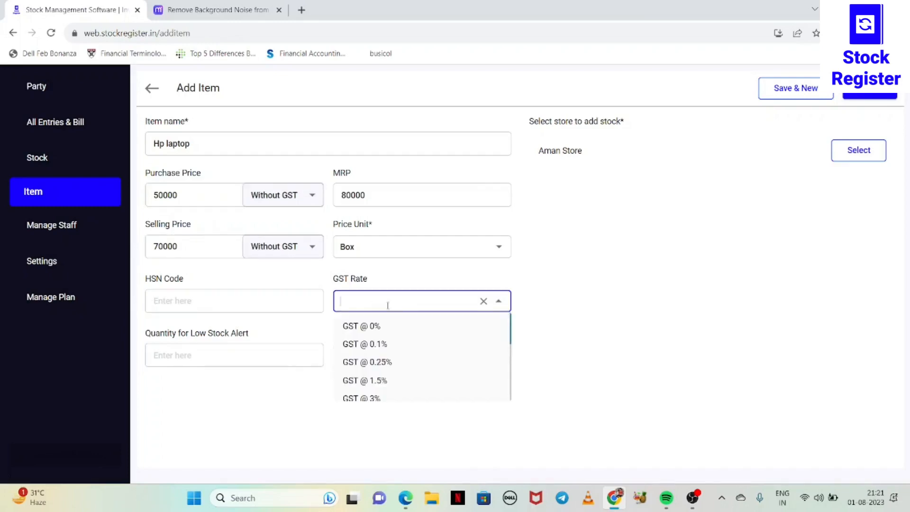
left_click(260, 355)
Select the store for the laptop with a current available stock of 200, and set the low stock alert quantity to 50.
left_click(870, 146)
left_click(552, 199)
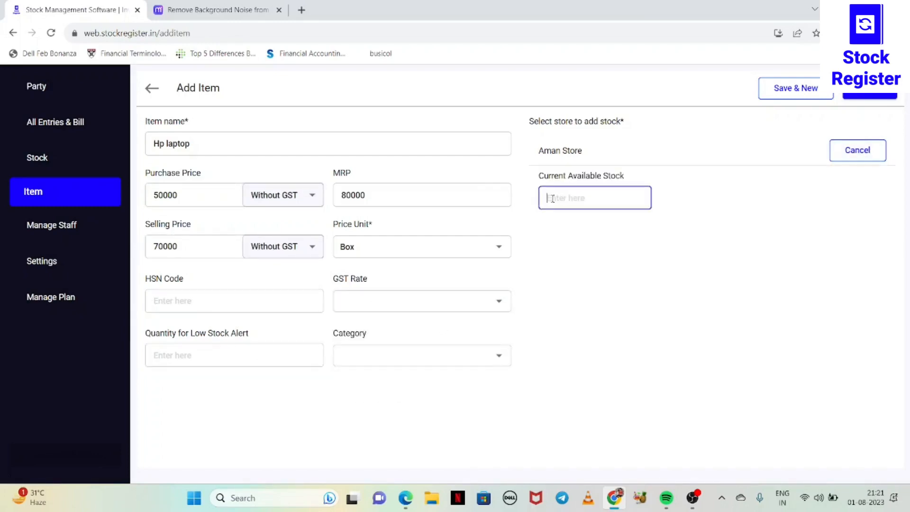
type("200")
left_click(232, 351)
type("50")
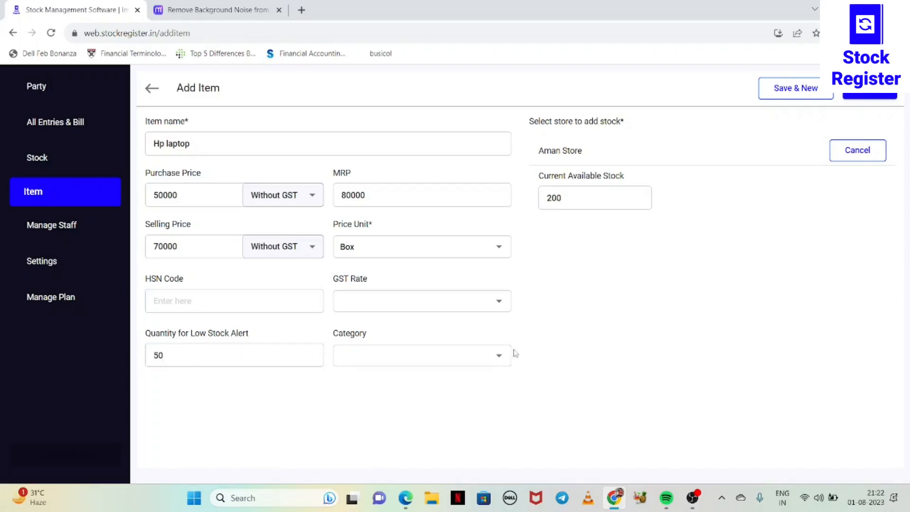
Create a new item category named Laptop.
left_click(510, 356)
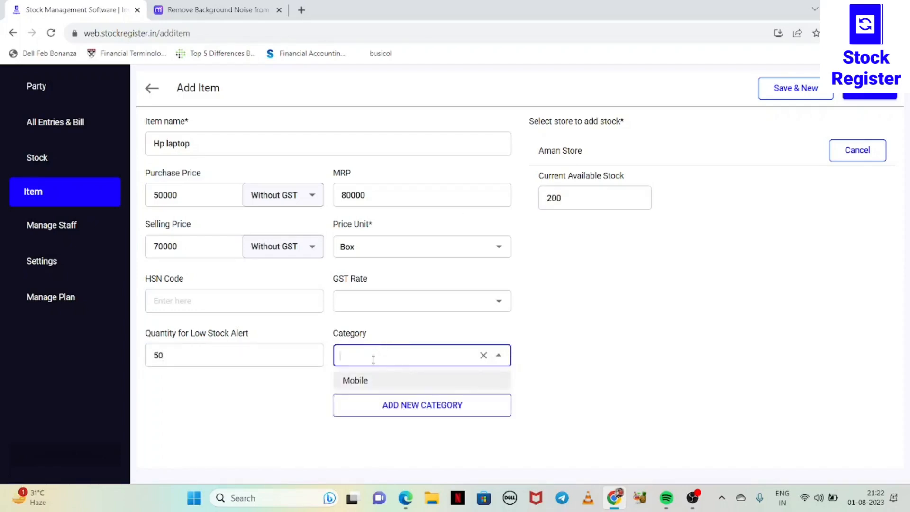
left_click(401, 411)
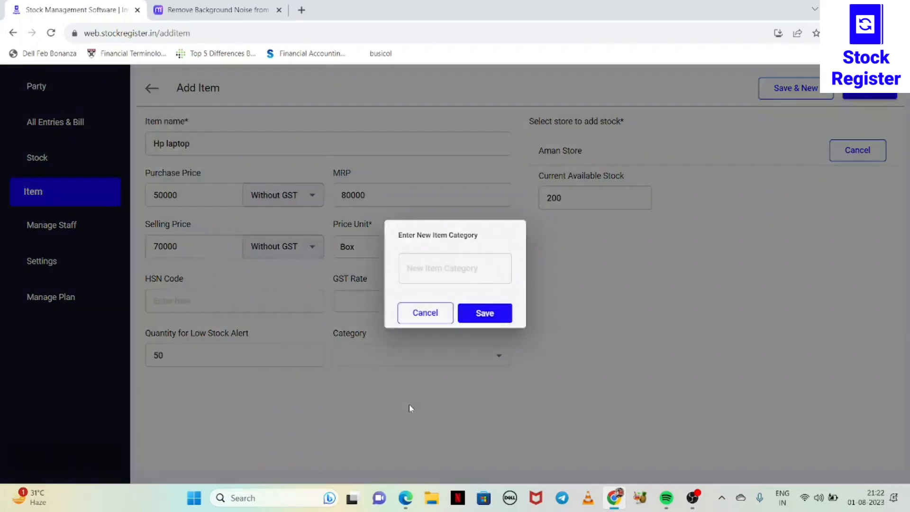
left_click(427, 267)
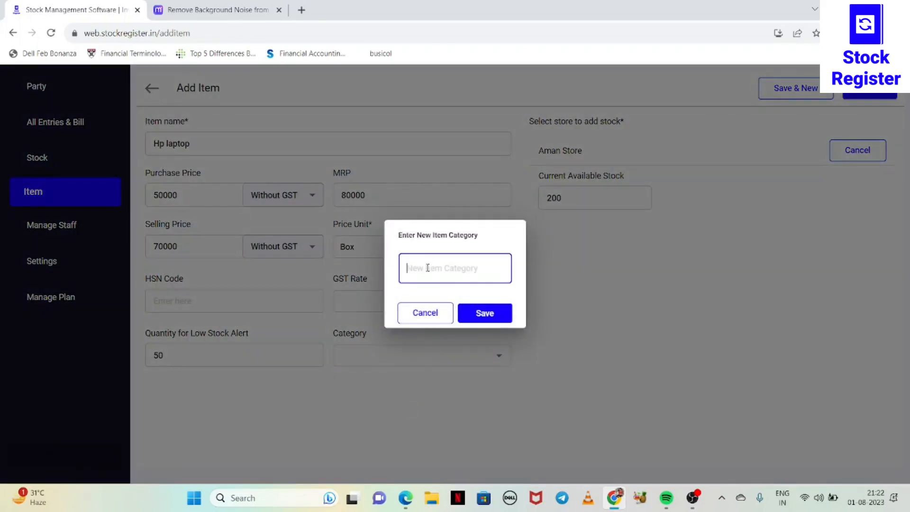
type("Laptop")
left_click(491, 321)
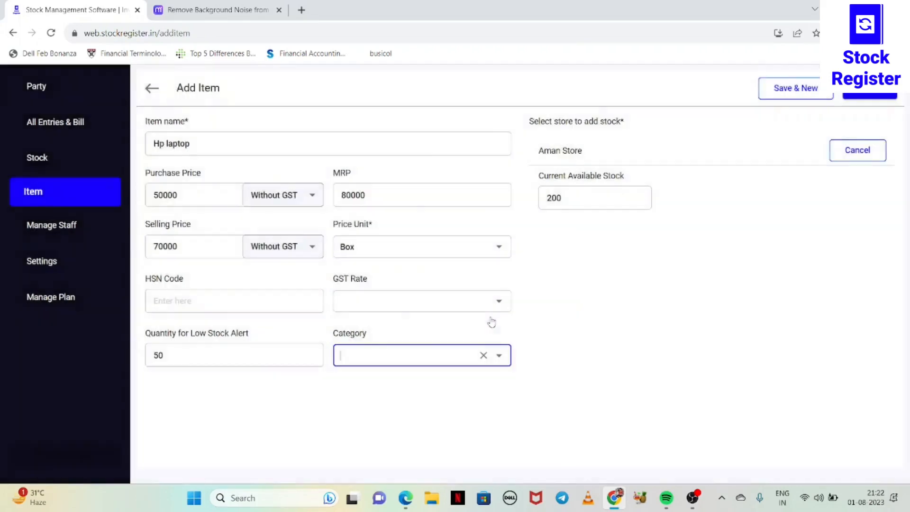
Assign the Laptop category to the Hp laptop item and save the item.
left_click(423, 357)
left_click(402, 378)
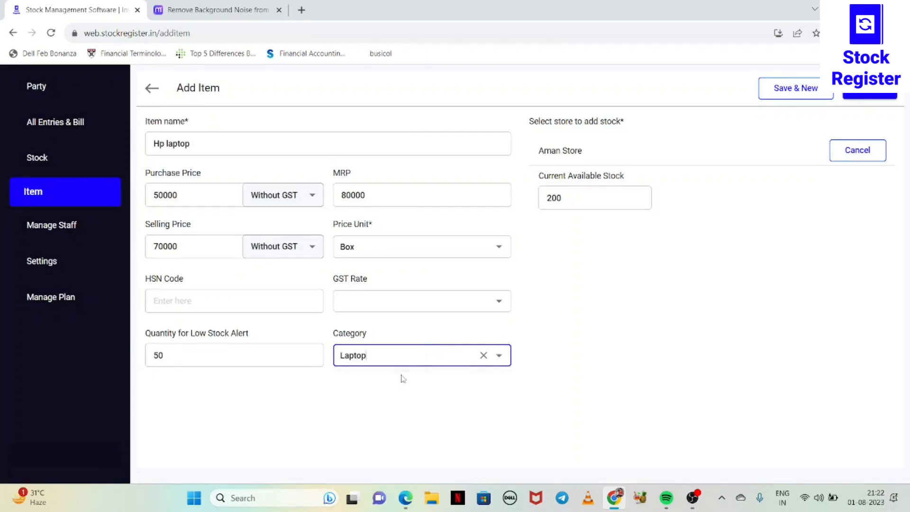
left_click(705, 268)
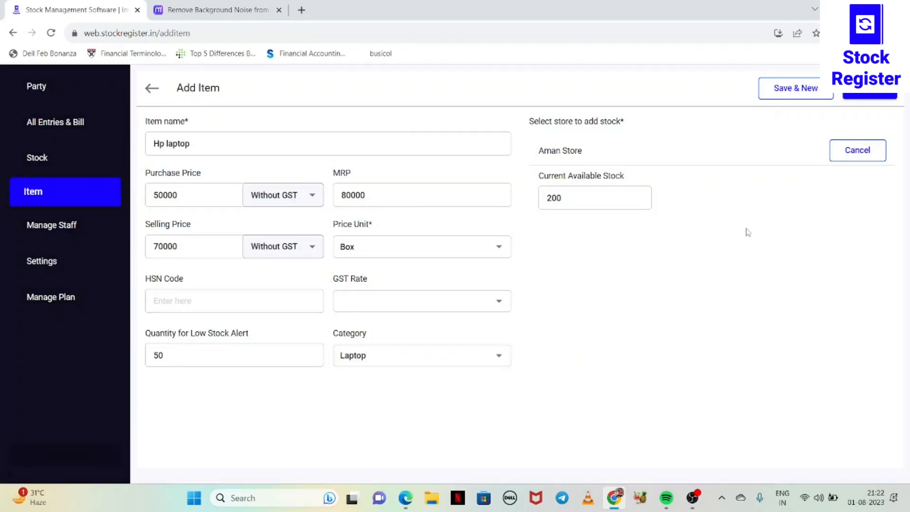
left_click(866, 94)
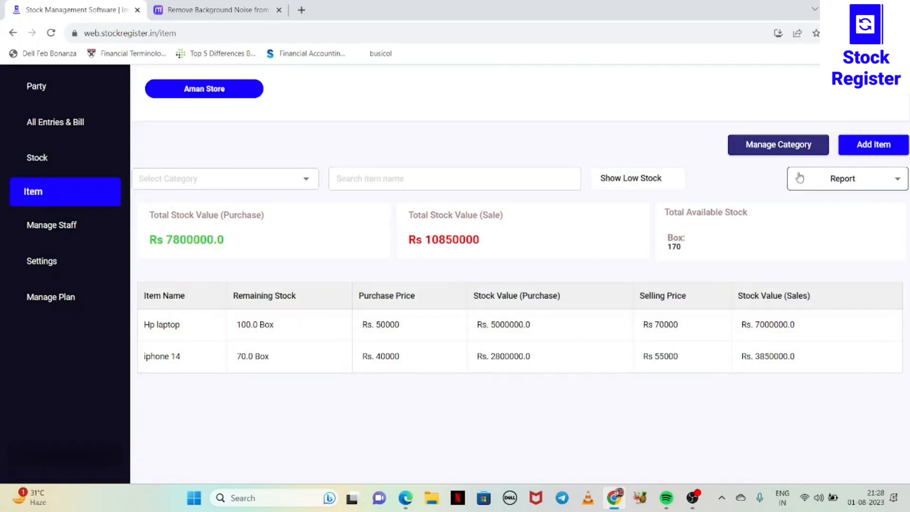
Start a new item and set the tax option of its purchase and selling prices to With GST.
left_click(866, 149)
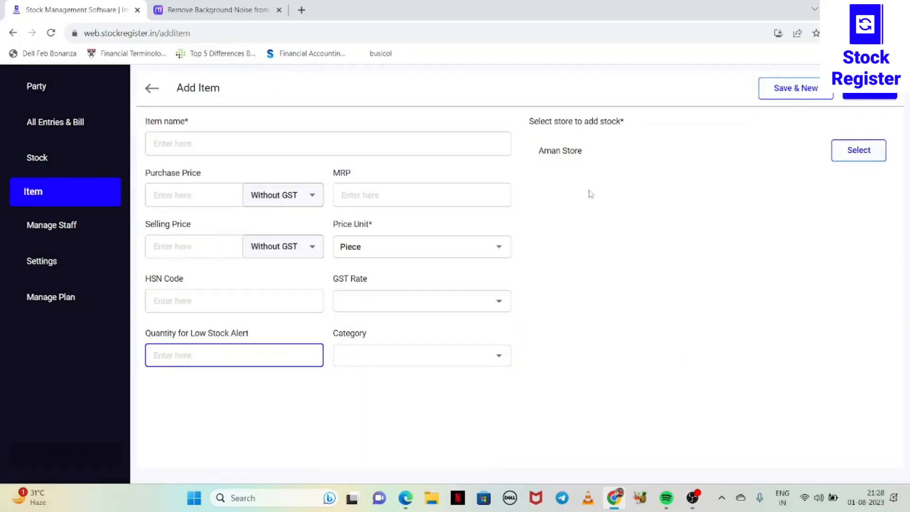
left_click(283, 196)
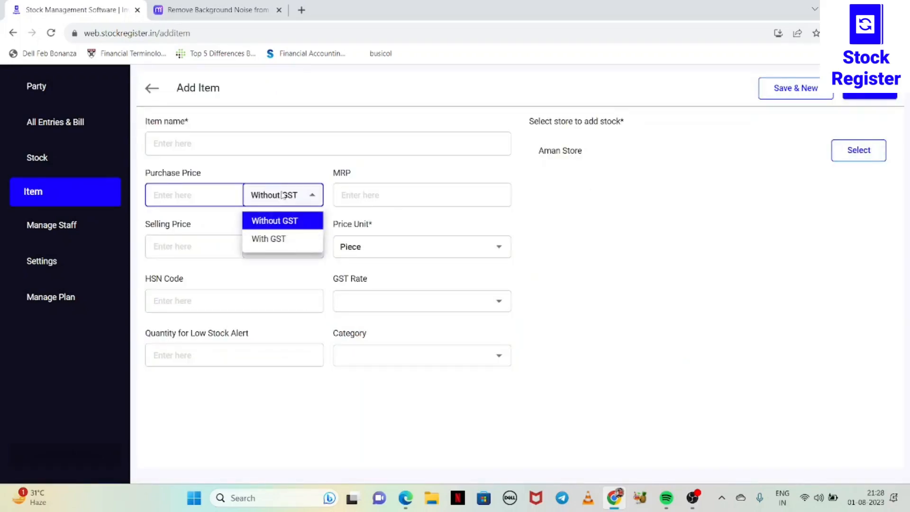
left_click(279, 238)
left_click(290, 248)
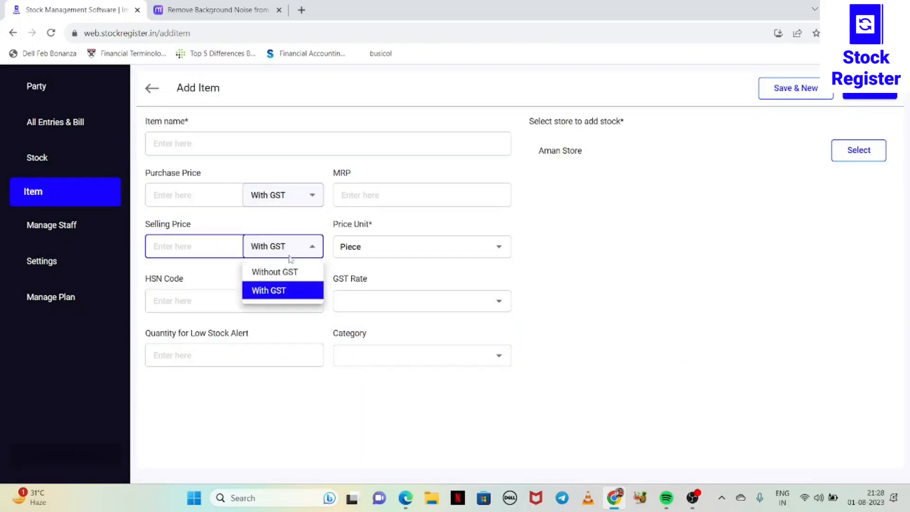
left_click(279, 291)
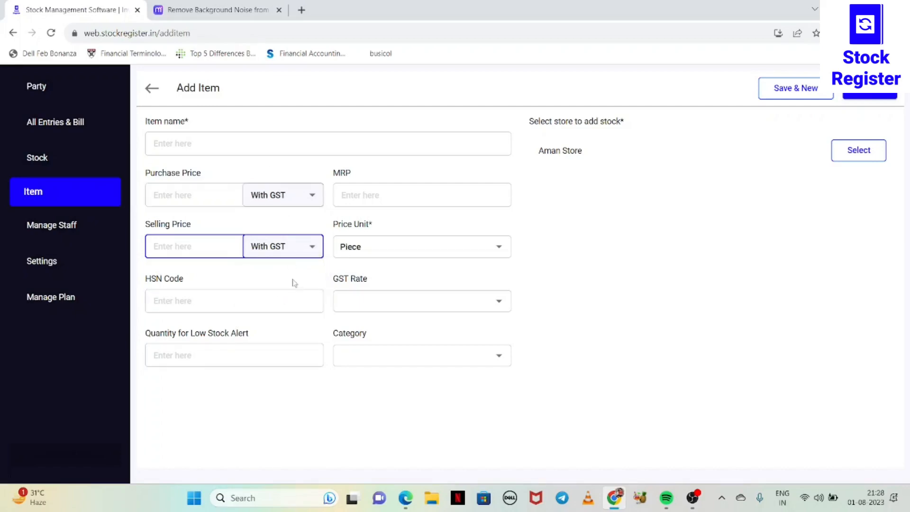
Check the new item's HSN code, GST rate, low stock alert and category fields, and return to the item list without saving.
left_click(240, 310)
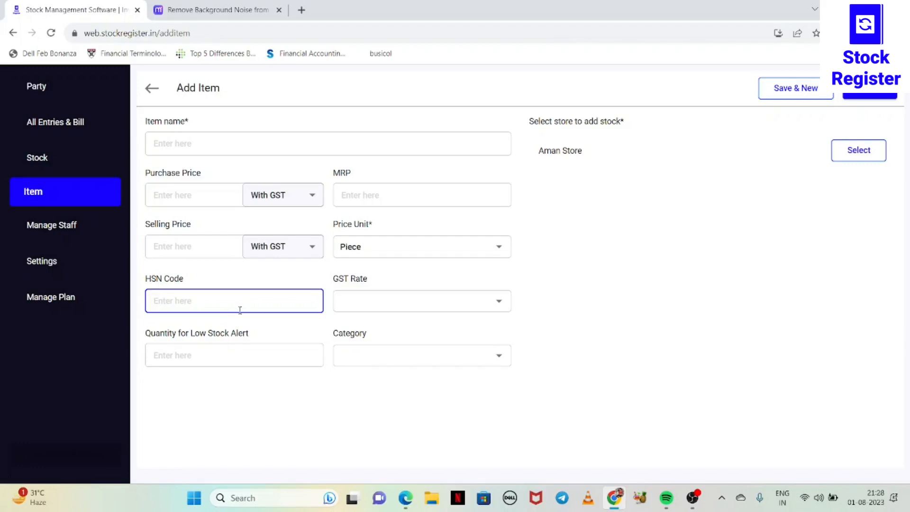
left_click(386, 300)
left_click(607, 340)
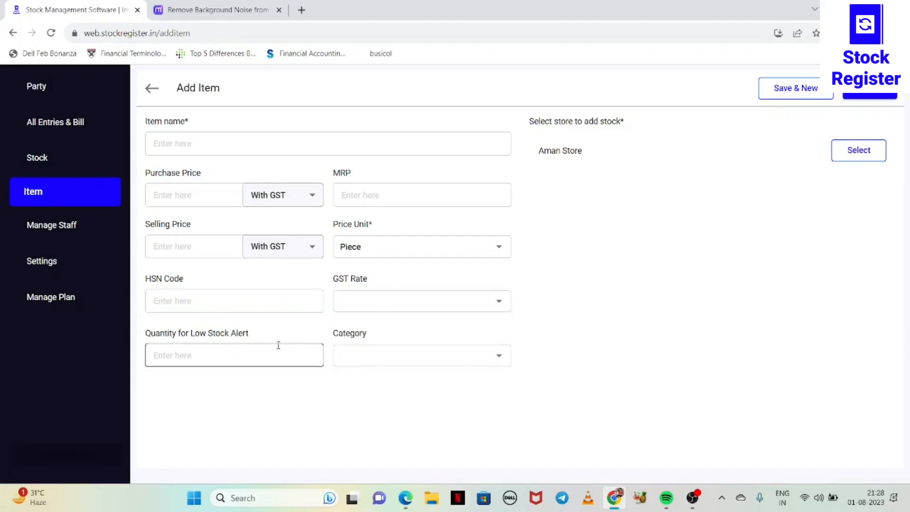
left_click(250, 357)
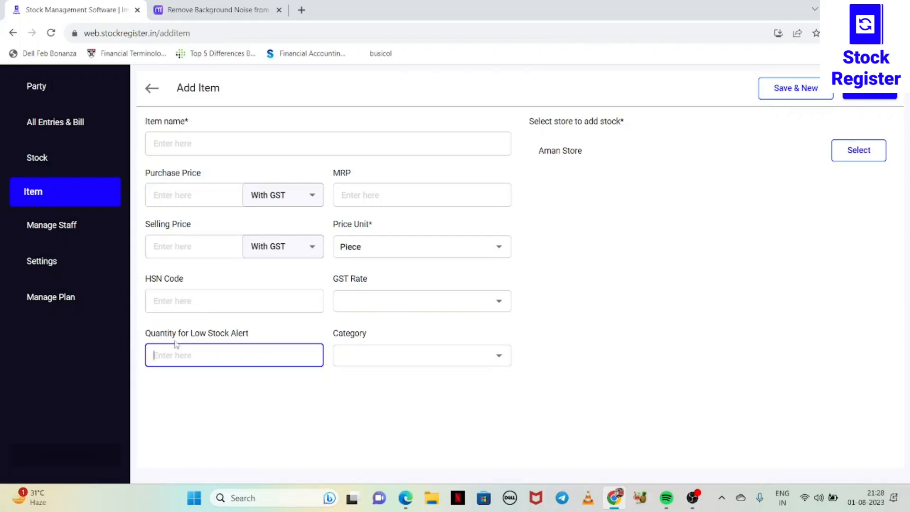
left_click(393, 363)
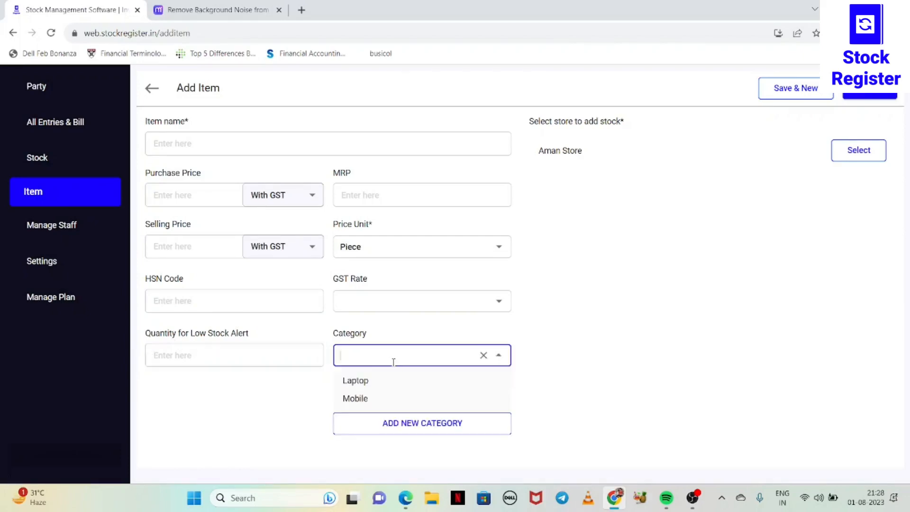
left_click(839, 247)
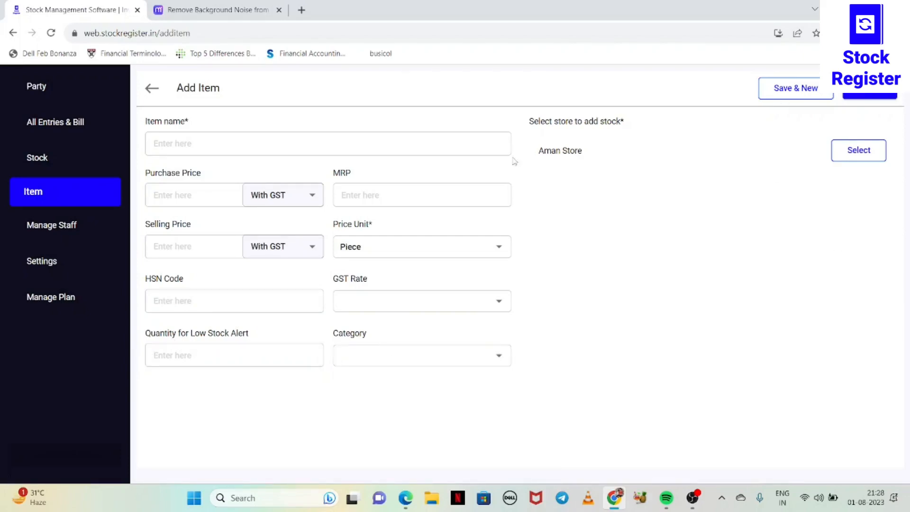
left_click(149, 93)
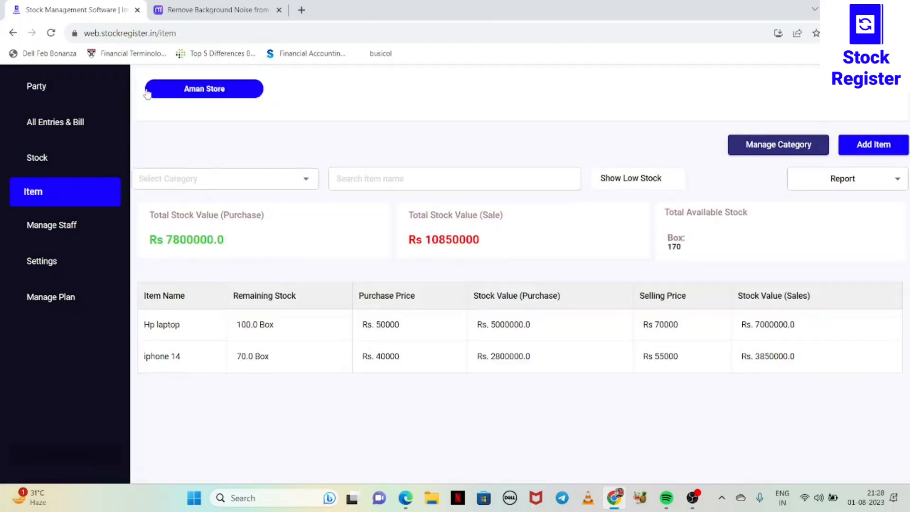